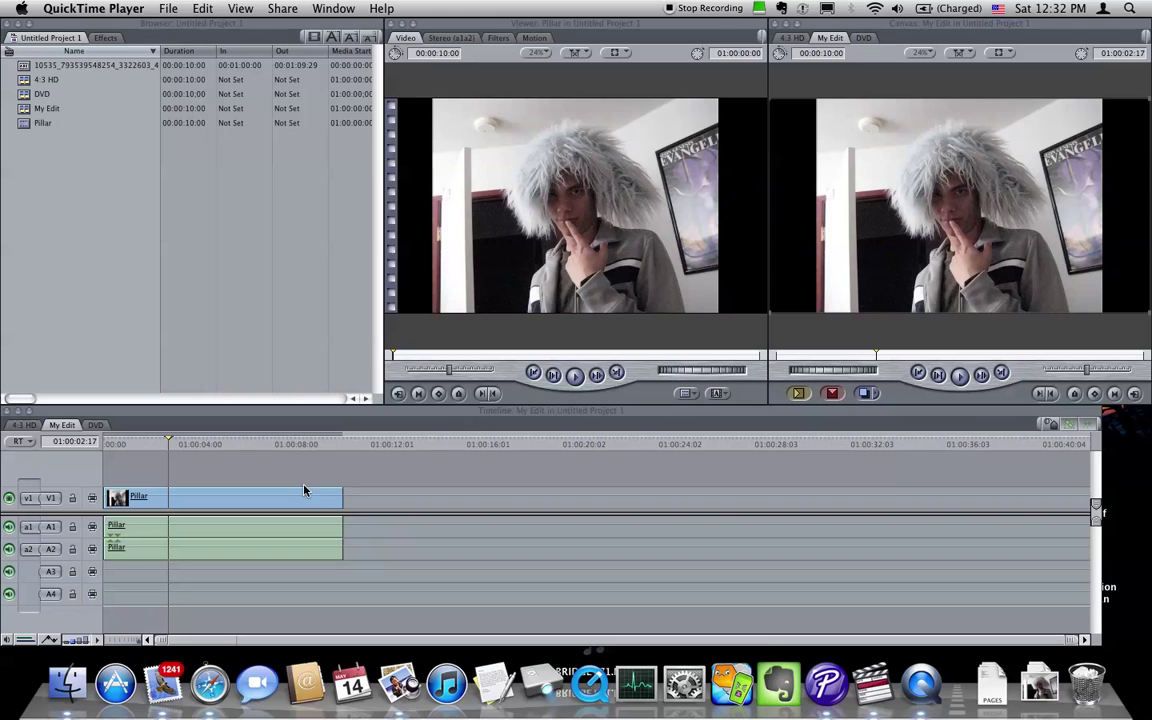
Bring Final Cut Pro forward and make the My Edit timeline active
{"action": "left_click", "coordinate": [433, 360]}
{"action": "left_click", "coordinate": [433, 360]}
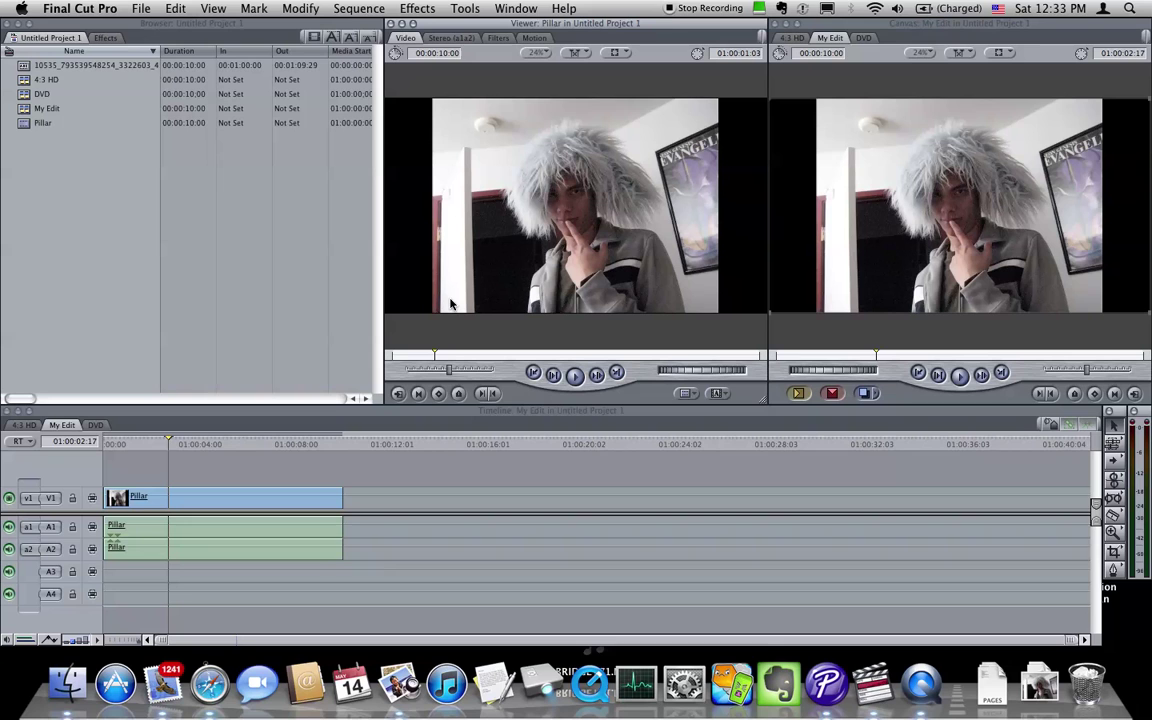
{"action": "left_click", "coordinate": [280, 465]}
Set the My Edit sequence's audio depth to 24-bit, confirm, and scrub the timeline
{"action": "key", "text": "super+0"}
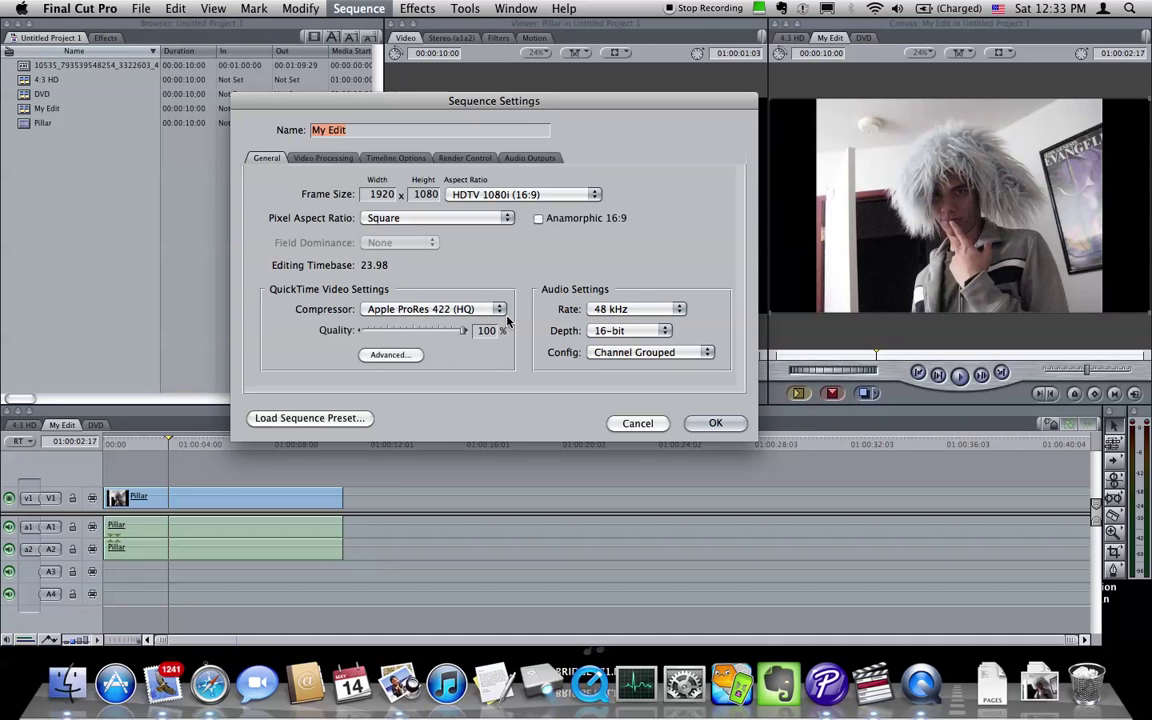
{"action": "left_click", "coordinate": [640, 331]}
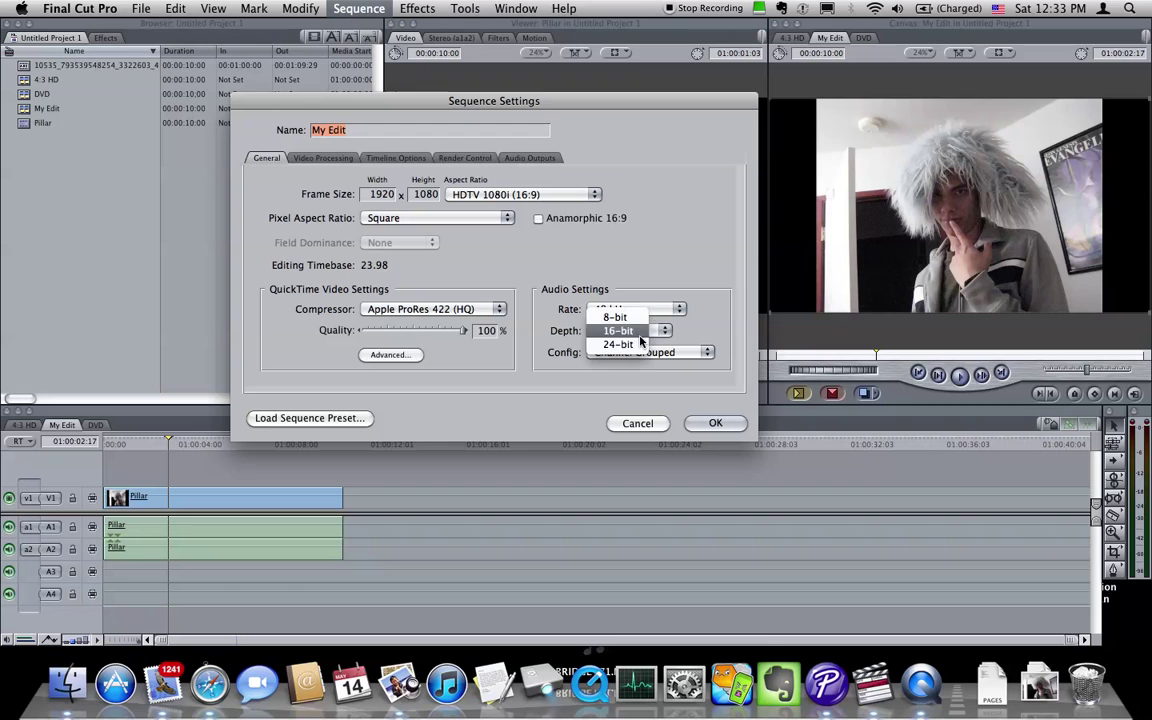
{"action": "left_click", "coordinate": [628, 344]}
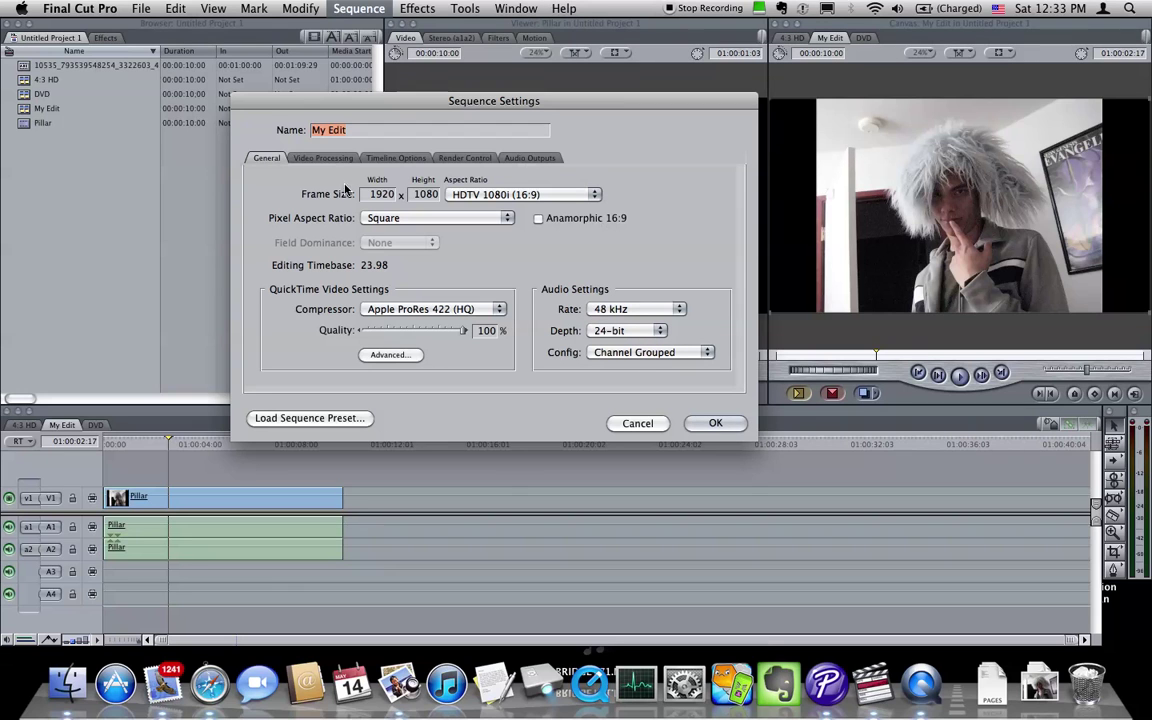
{"action": "left_click", "coordinate": [709, 424]}
{"action": "left_click_drag", "start_coordinate": [228, 443], "coordinate": [173, 466]}
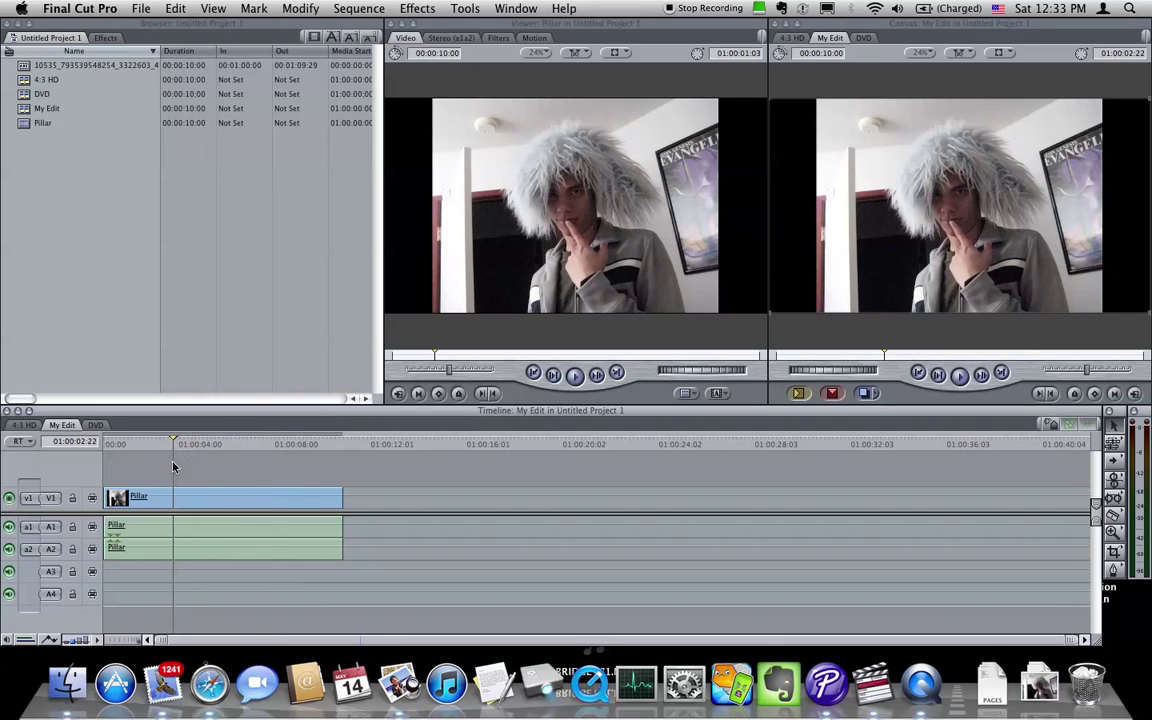
Switch the timeline to the DVD sequence
{"action": "left_click", "coordinate": [95, 426]}
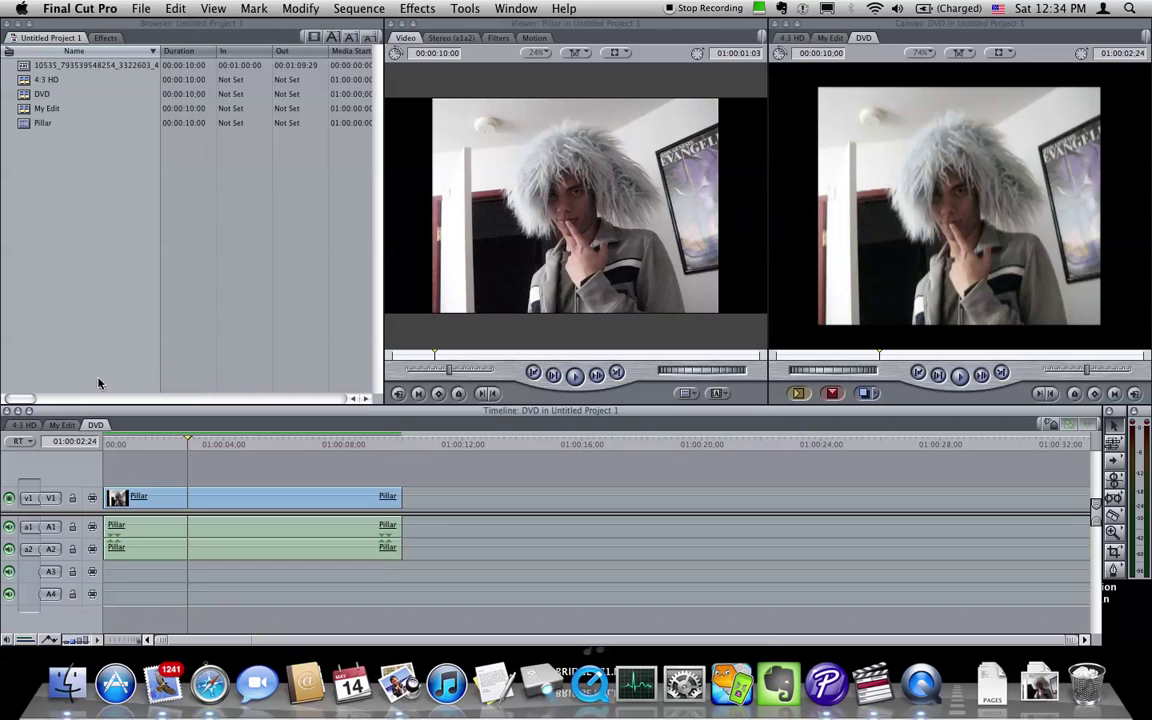
Open the 4:3 HD sequence settings and browse the sequence presets without loading one
{"action": "left_click", "coordinate": [33, 428]}
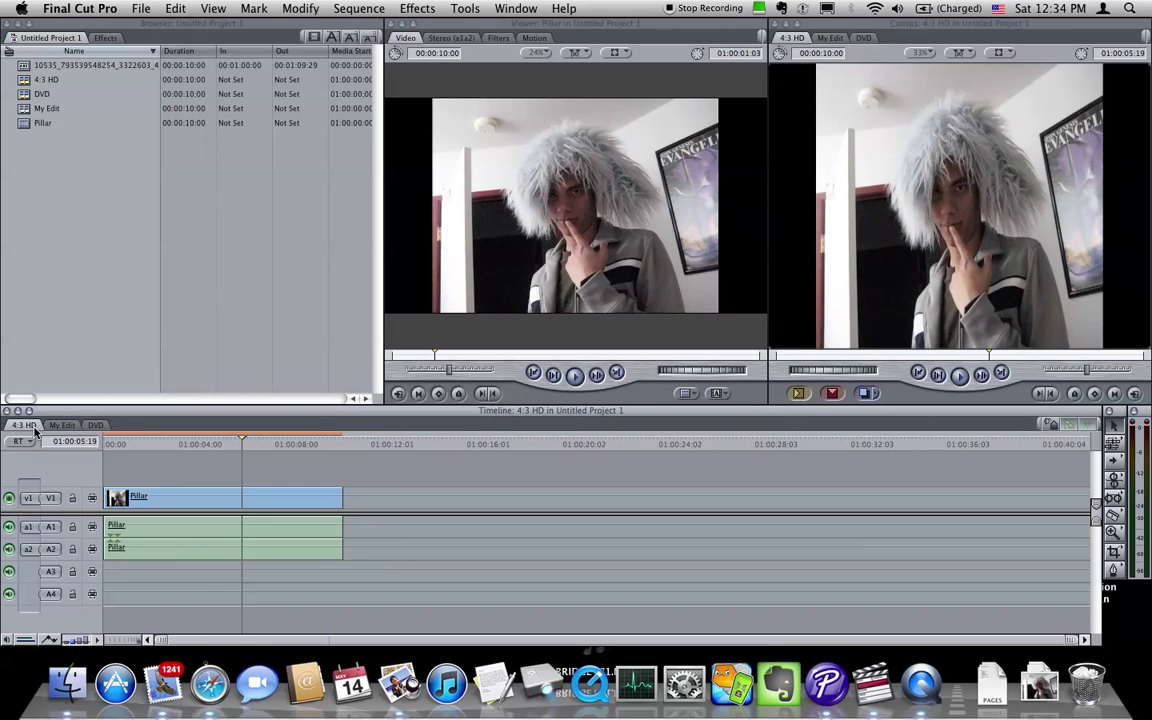
{"action": "key", "text": "super+0"}
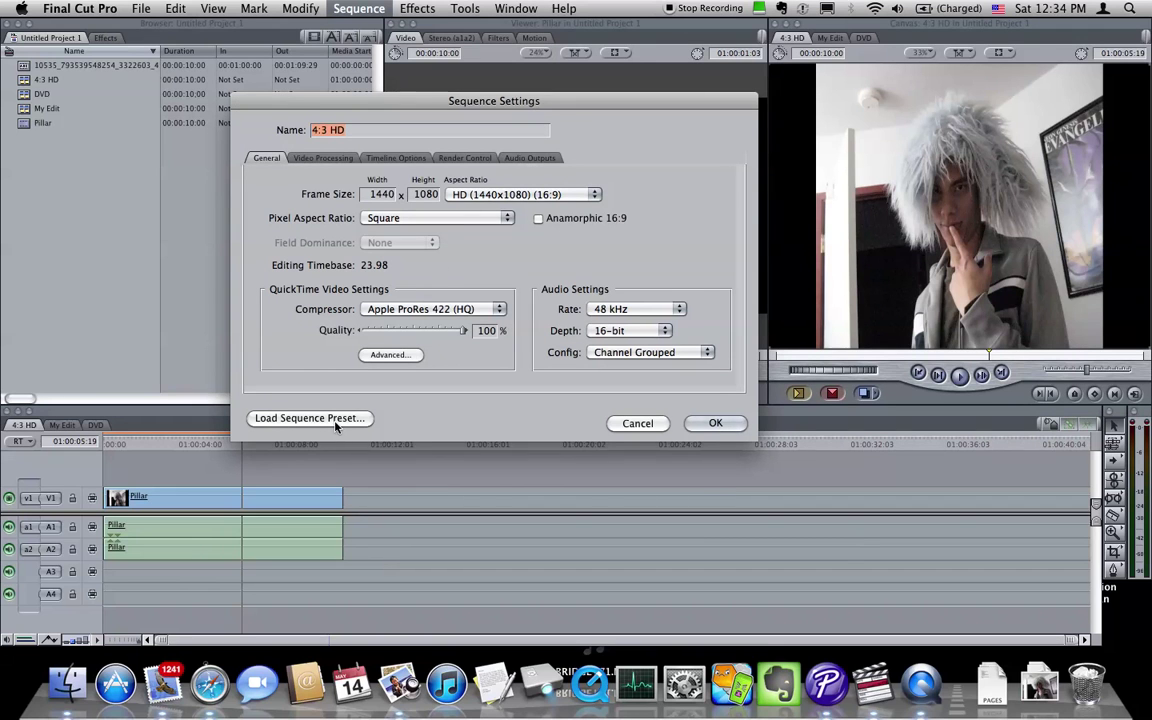
{"action": "left_click", "coordinate": [345, 418]}
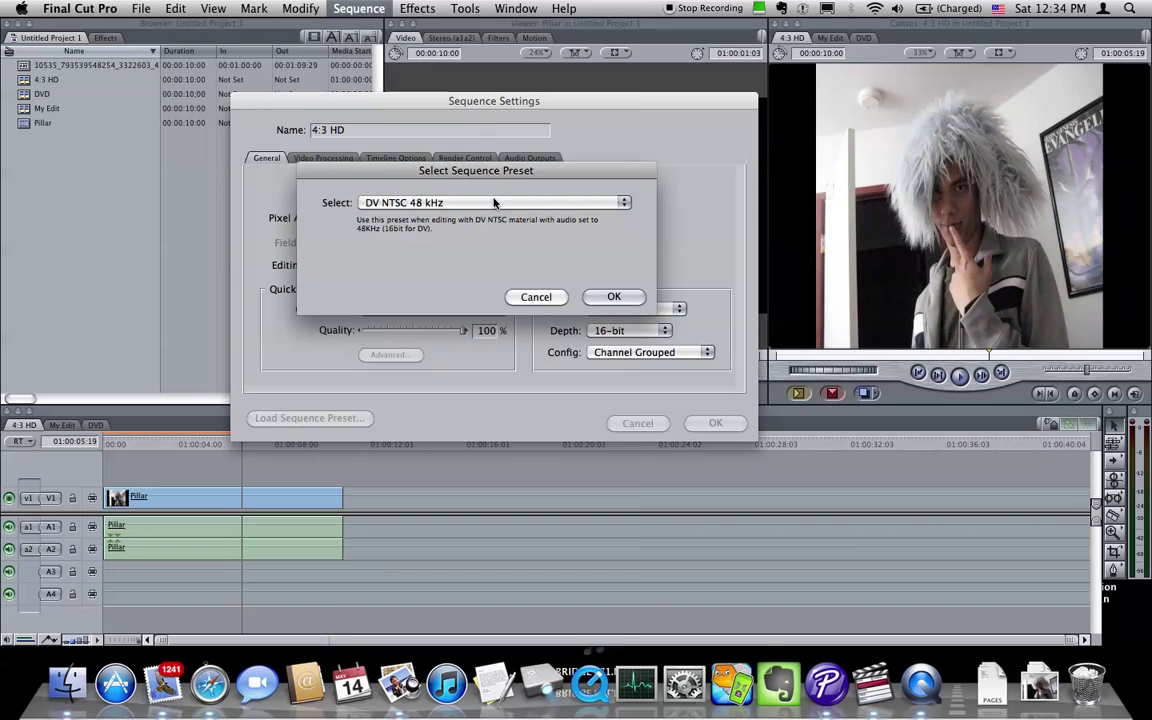
{"action": "left_click", "coordinate": [446, 201]}
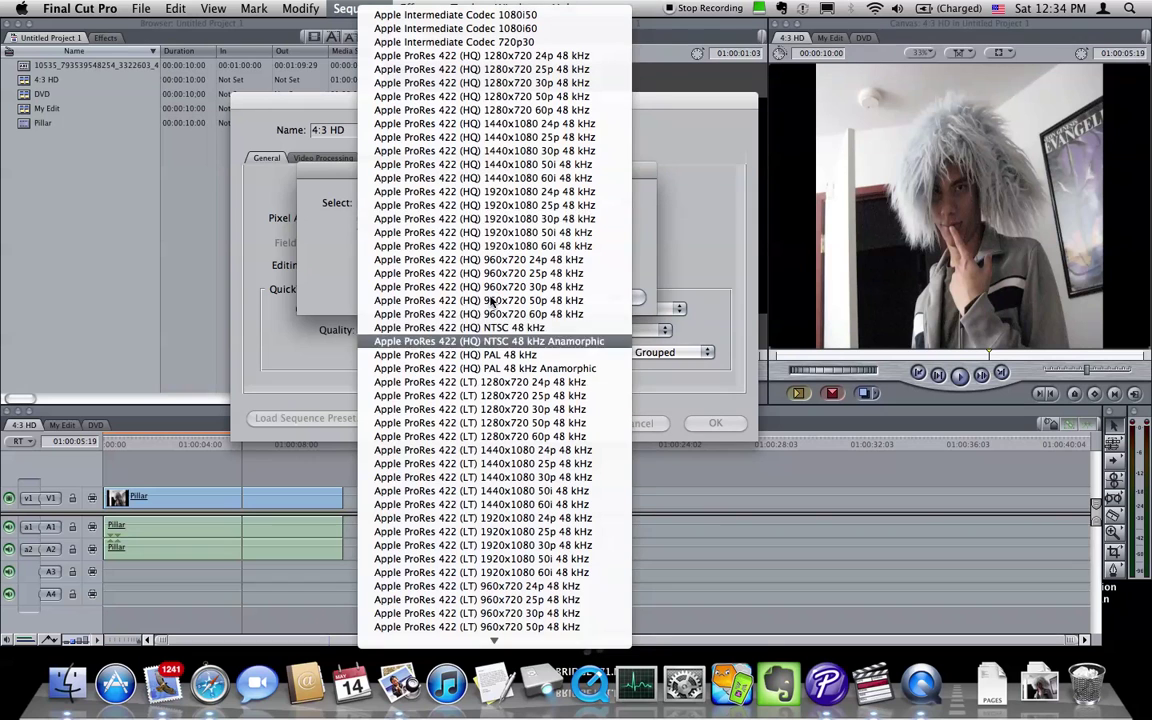
{"action": "left_click", "coordinate": [668, 222]}
{"action": "left_click", "coordinate": [535, 296]}
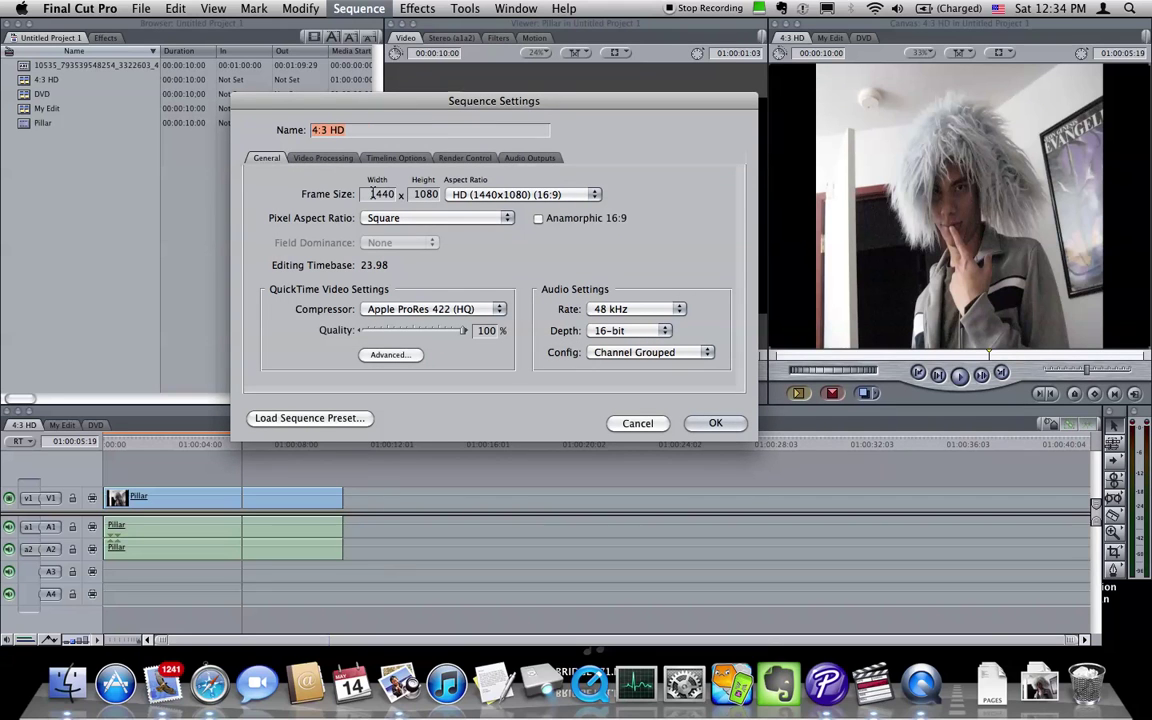
{"action": "double_click", "coordinate": [372, 194]}
{"action": "left_click", "coordinate": [382, 218]}
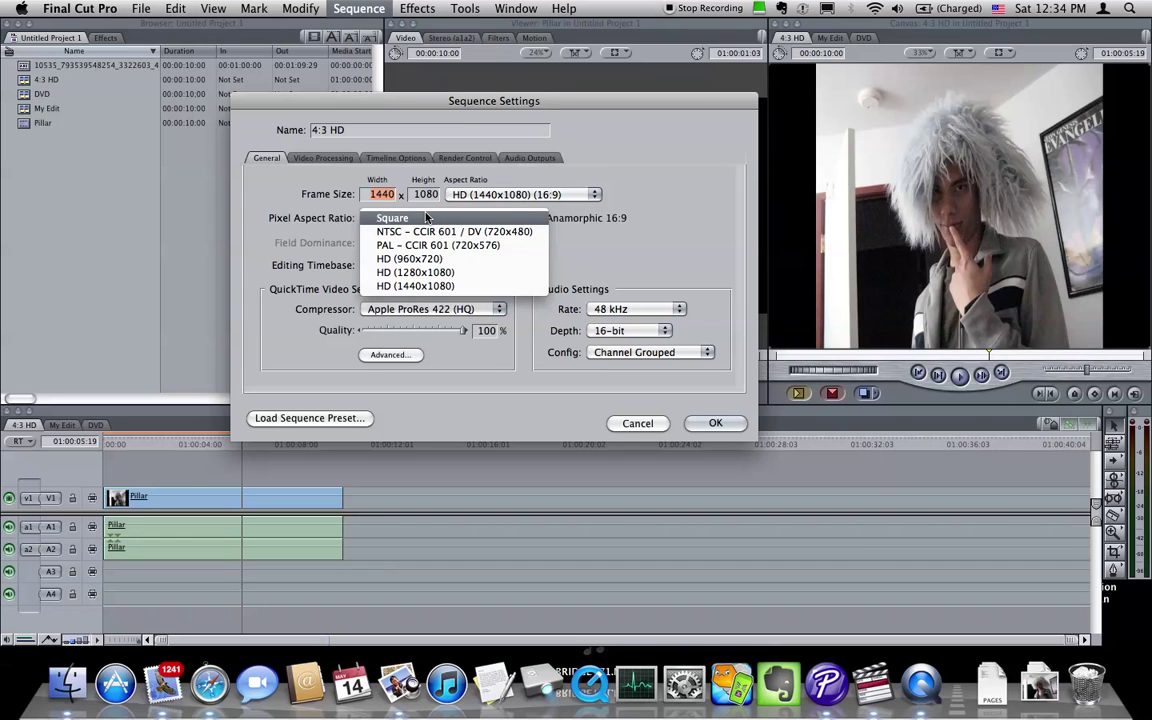
{"action": "left_click", "coordinate": [503, 177]}
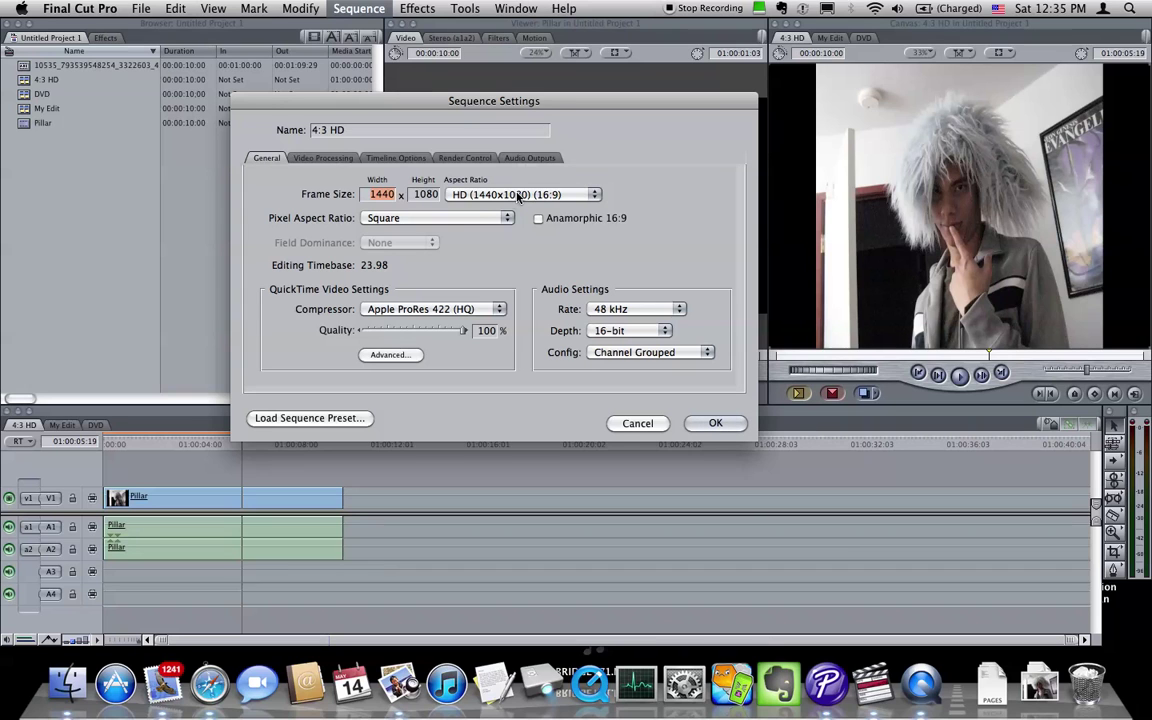
Keep square pixels and set the 4:3 HD sequence's audio depth to 24-bit
{"action": "left_click", "coordinate": [395, 216]}
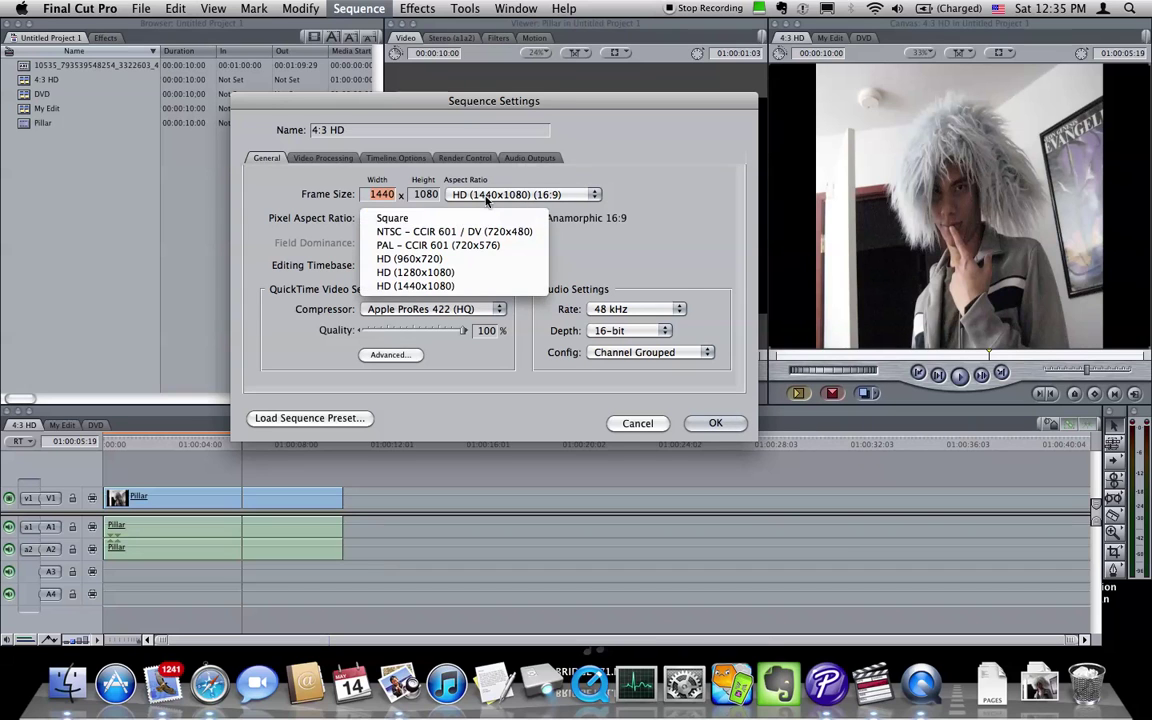
{"action": "left_click", "coordinate": [392, 217]}
{"action": "left_click", "coordinate": [610, 330]}
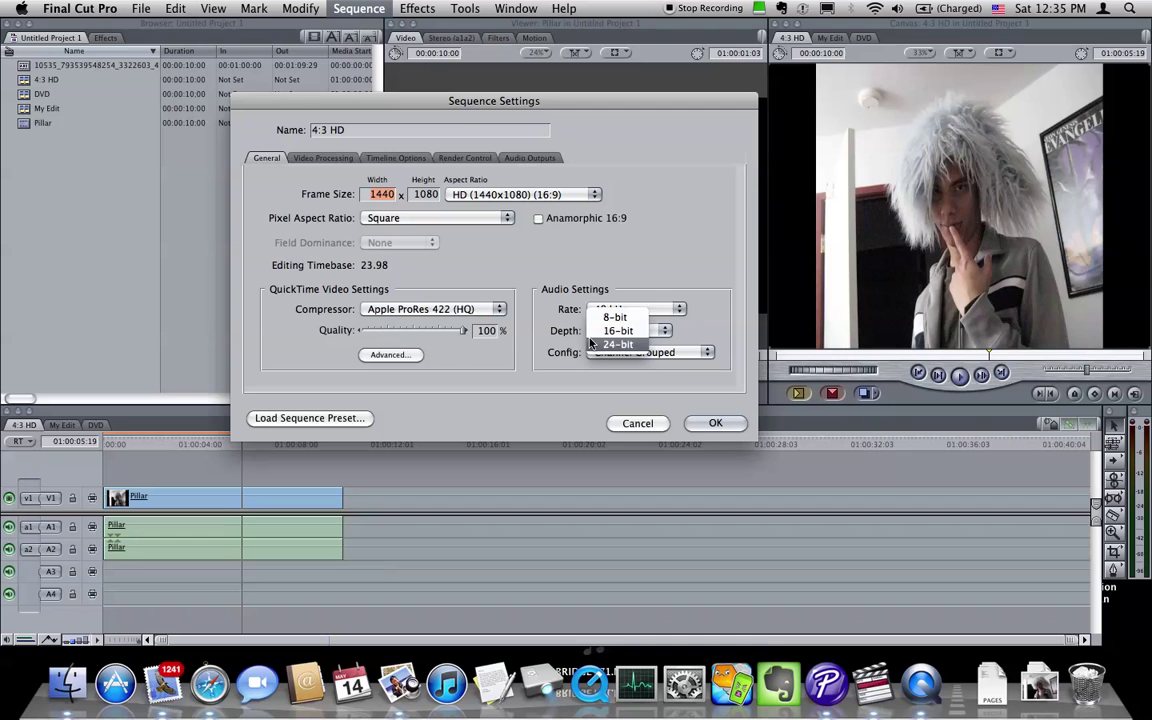
{"action": "left_click", "coordinate": [592, 344]}
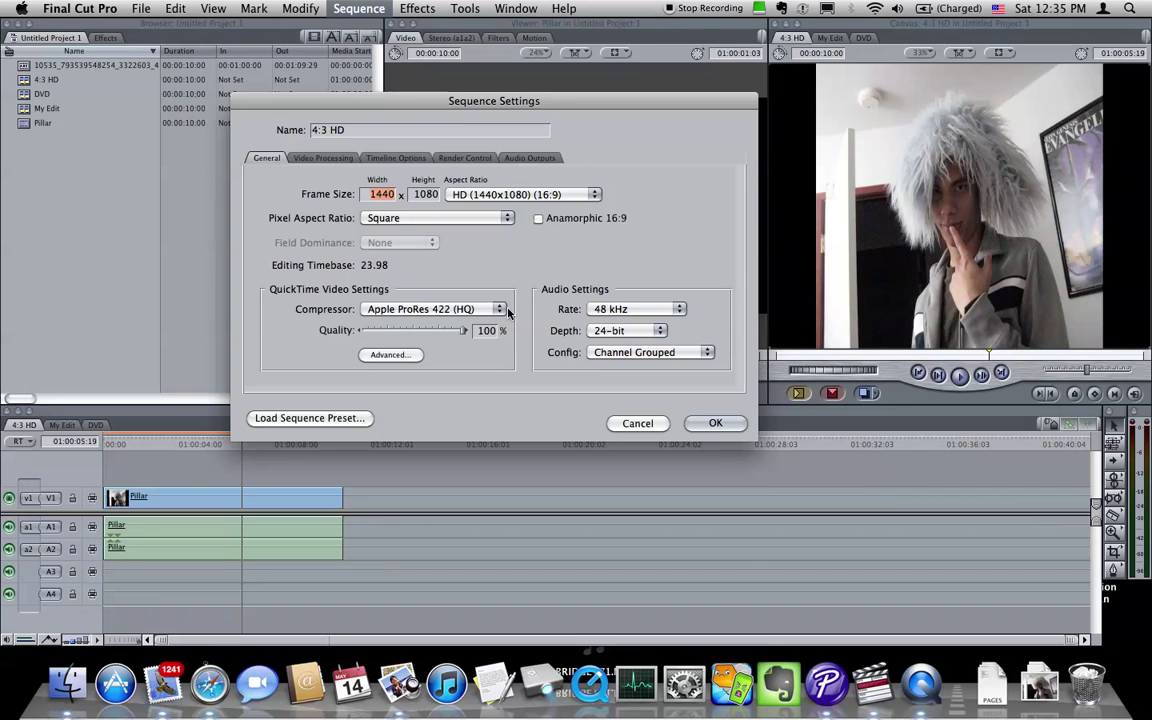
Apply the 4:3 HD settings, move the playhead to 01:00:07:02, and select the Pillar clip
{"action": "left_click", "coordinate": [718, 423]}
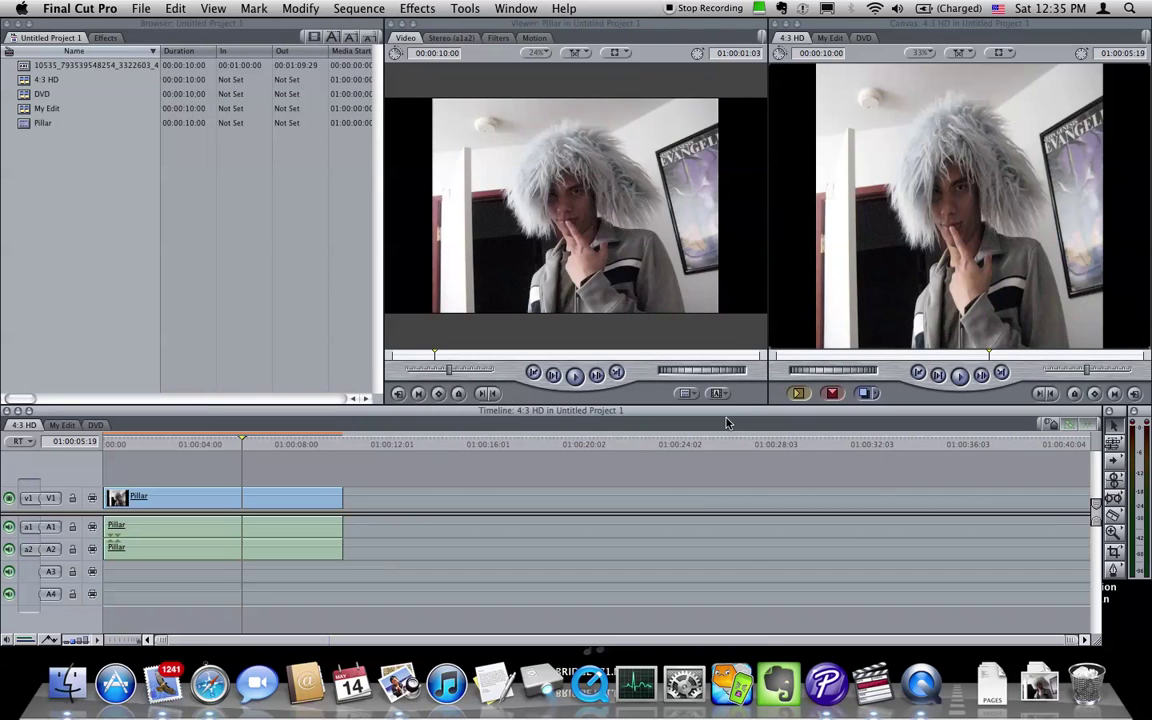
{"action": "left_click", "coordinate": [211, 444]}
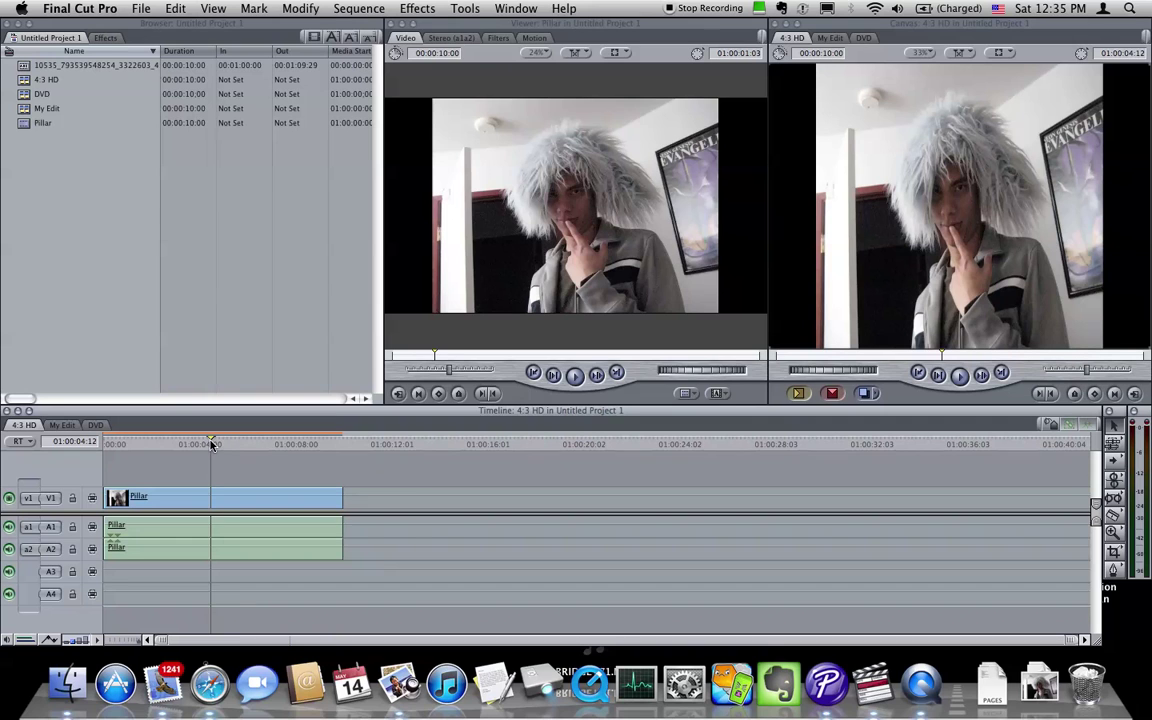
{"action": "left_click", "coordinate": [280, 444]}
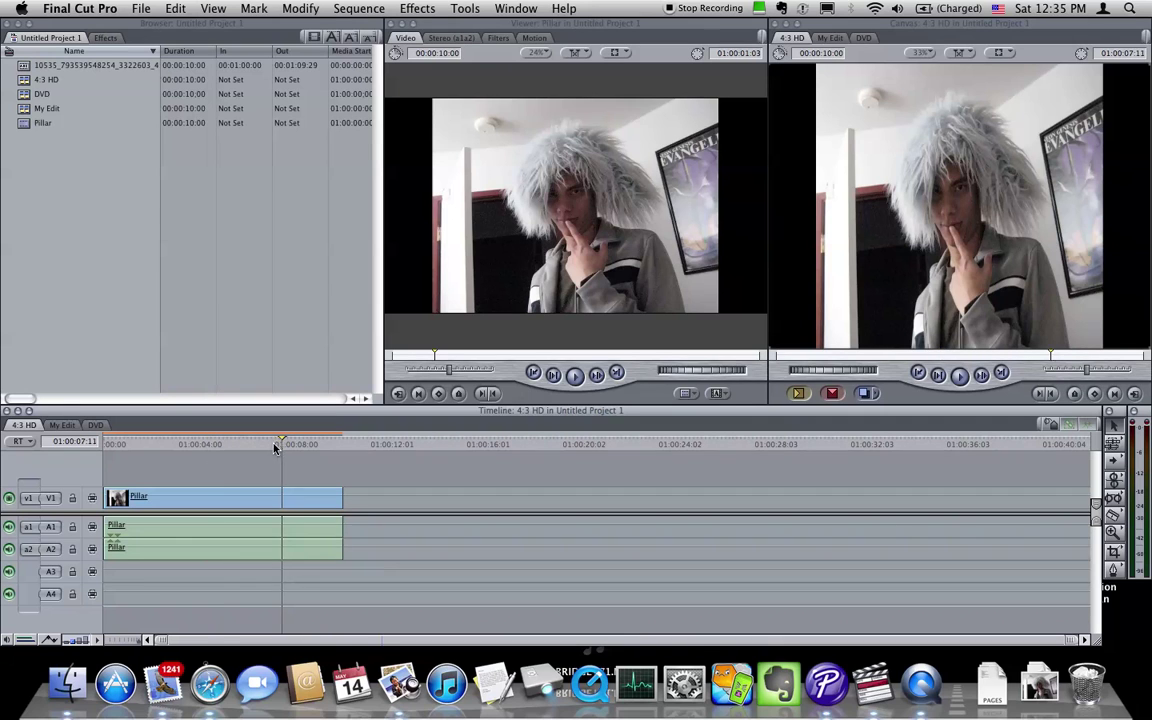
{"action": "left_click", "coordinate": [274, 445]}
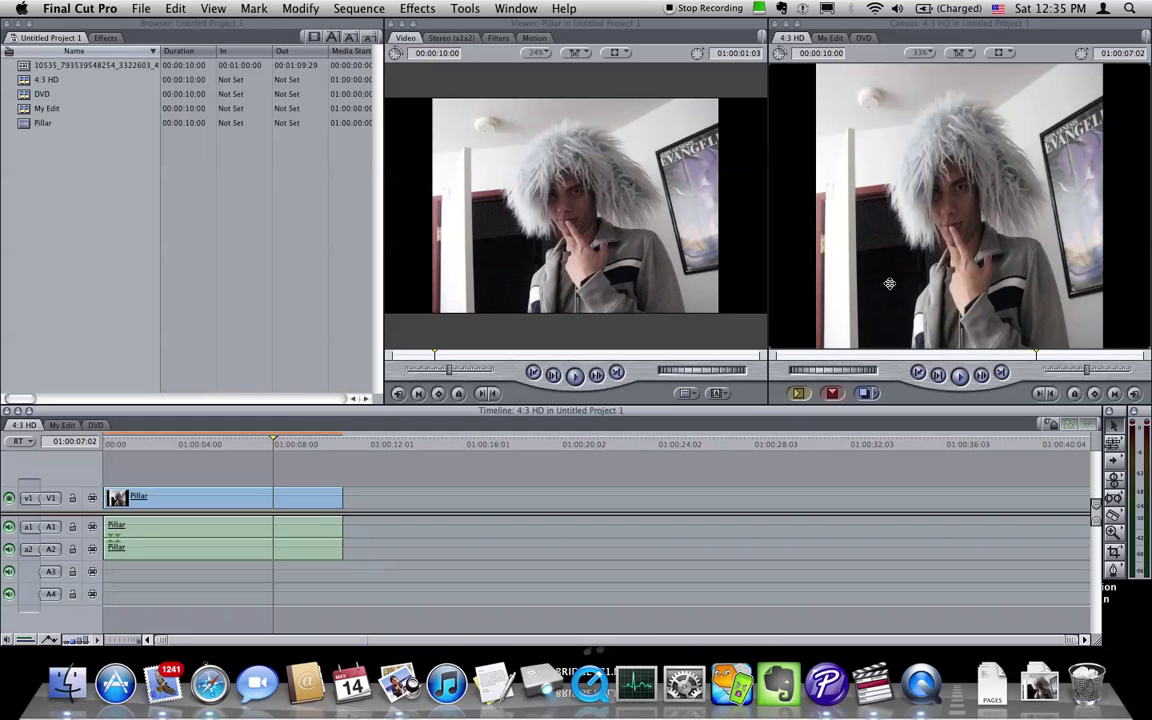
{"action": "left_click", "coordinate": [219, 502]}
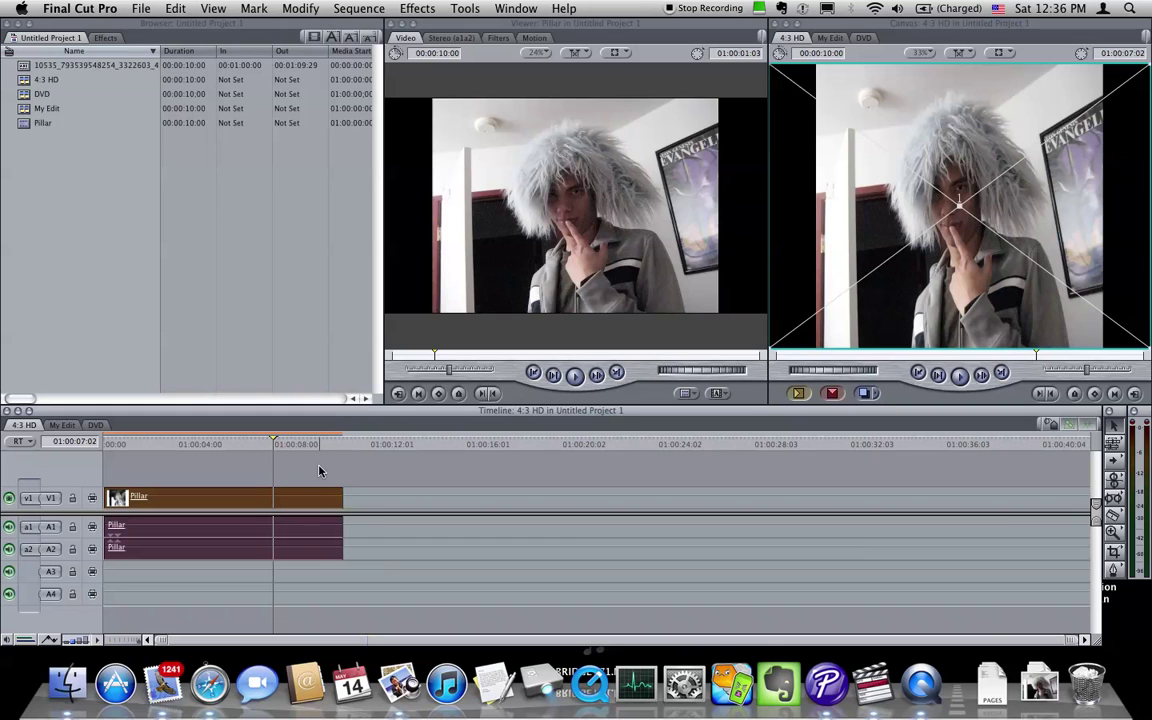
Reset the Pillar clip's distort aspect ratio from 33 to 0, then append a second Pillar clip
{"action": "left_click", "coordinate": [321, 470]}
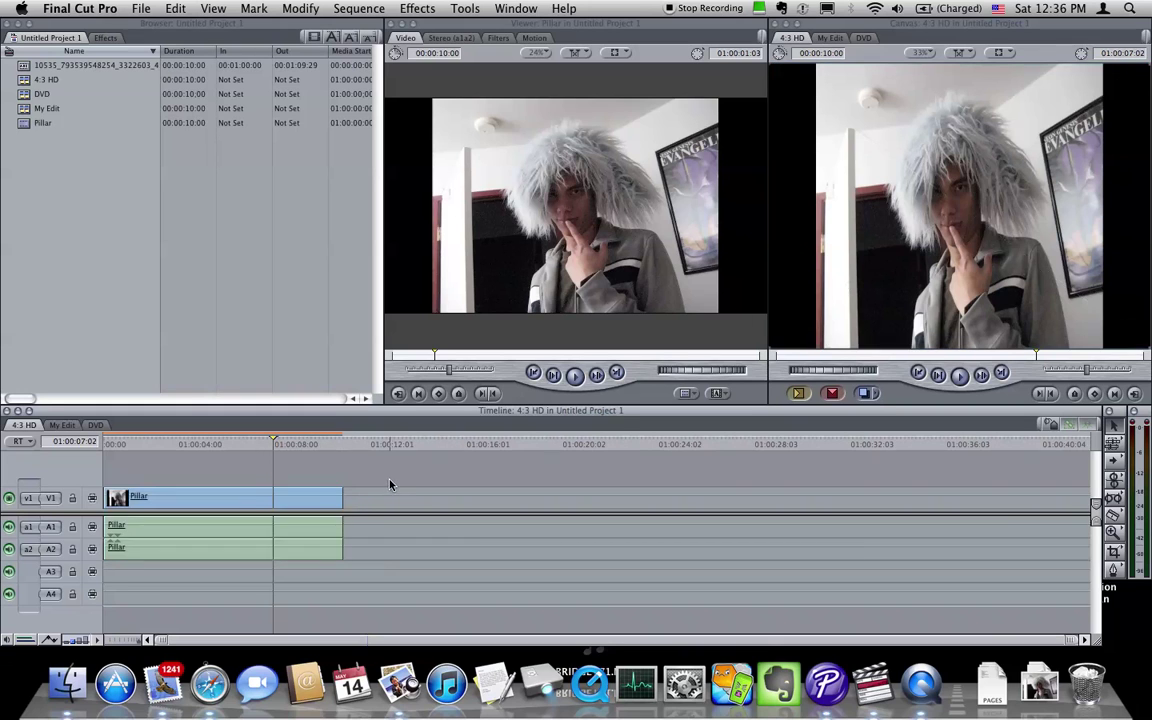
{"action": "double_click", "coordinate": [292, 500]}
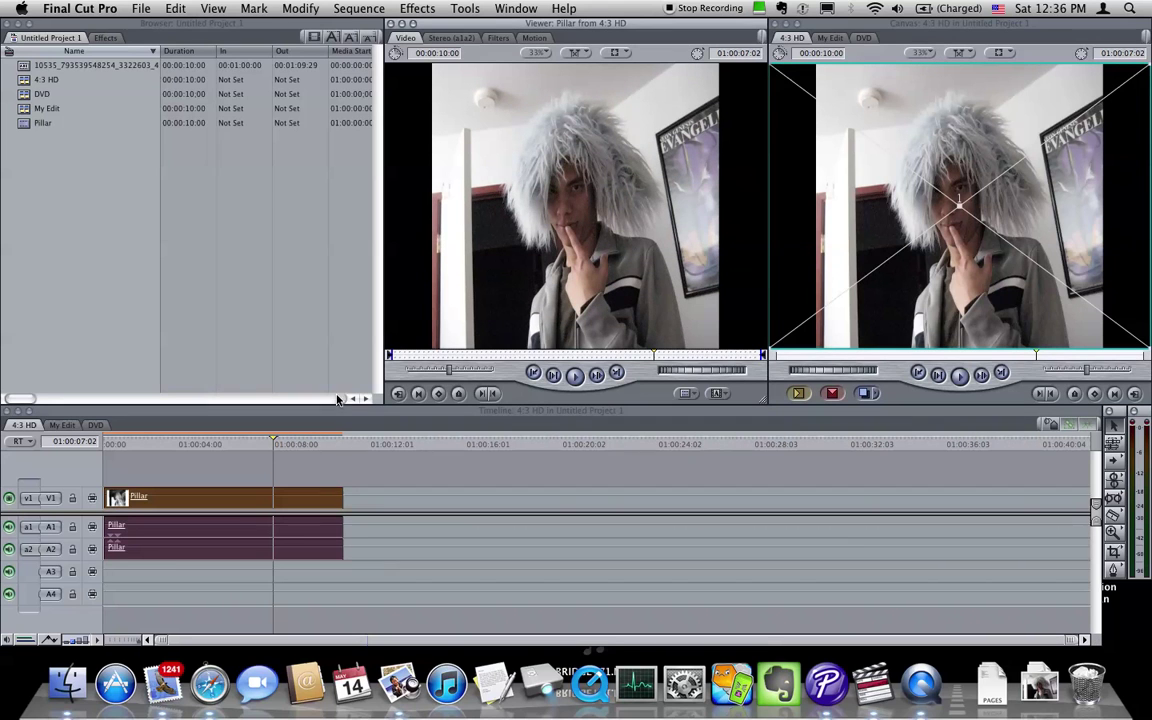
{"action": "left_click", "coordinate": [535, 39]}
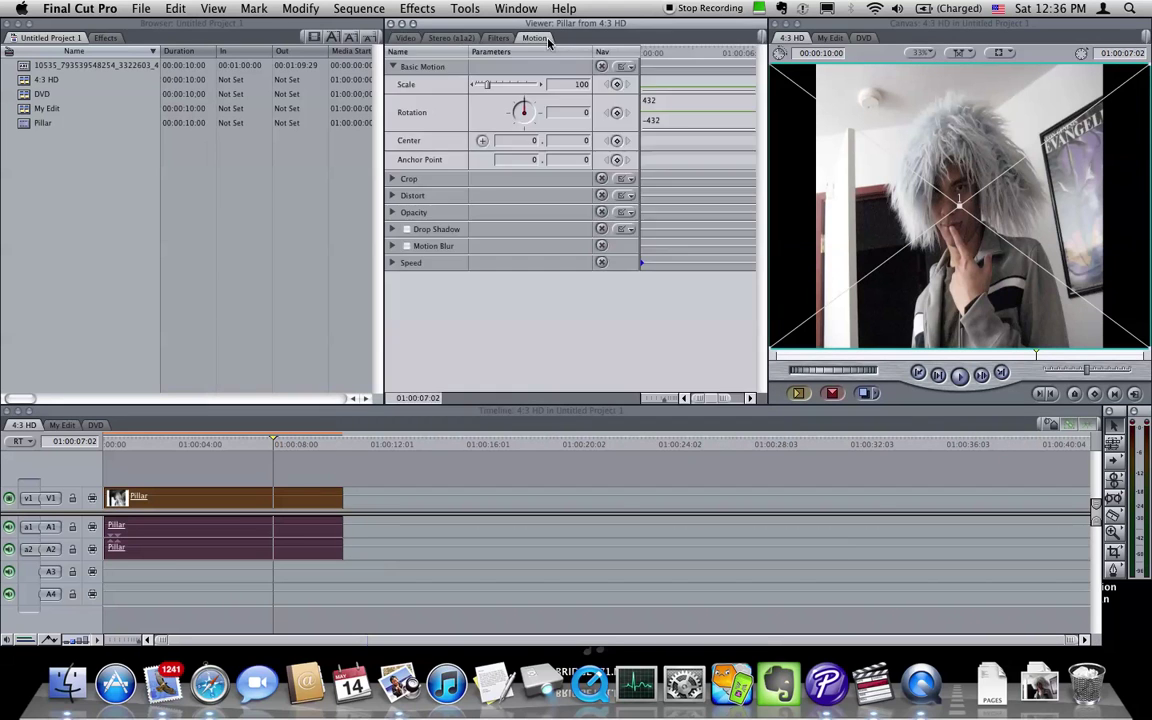
{"action": "left_click", "coordinate": [393, 195]}
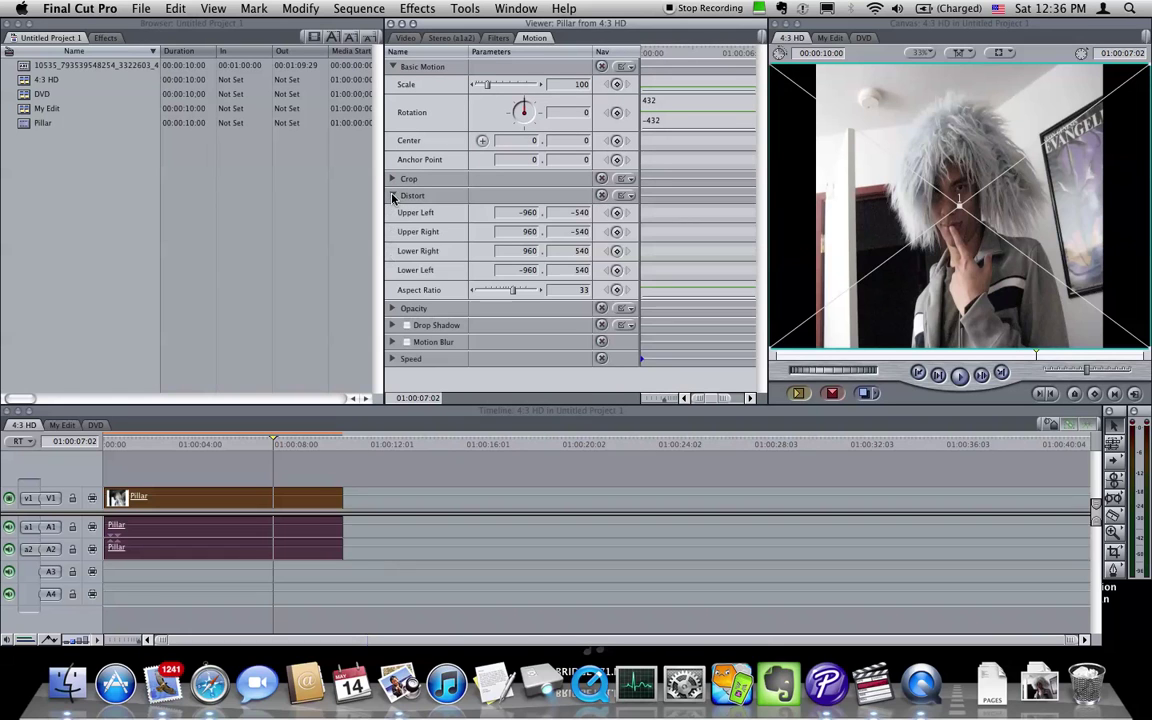
{"action": "left_click", "coordinate": [601, 195]}
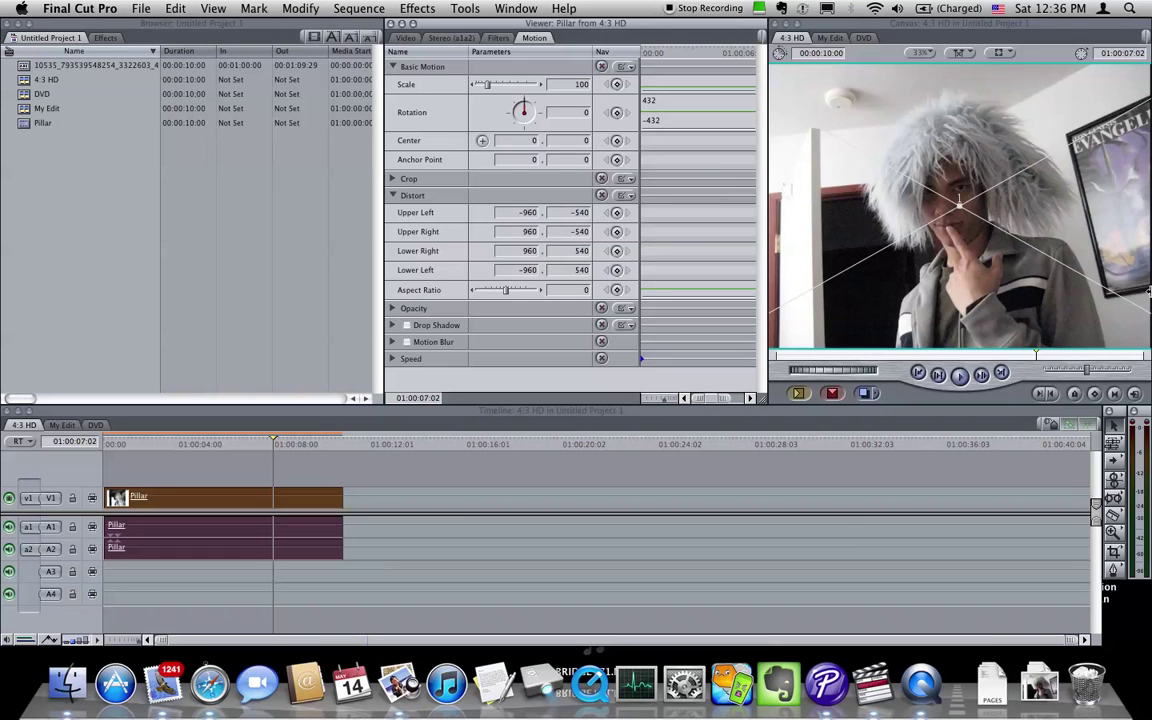
{"action": "left_click", "coordinate": [285, 444]}
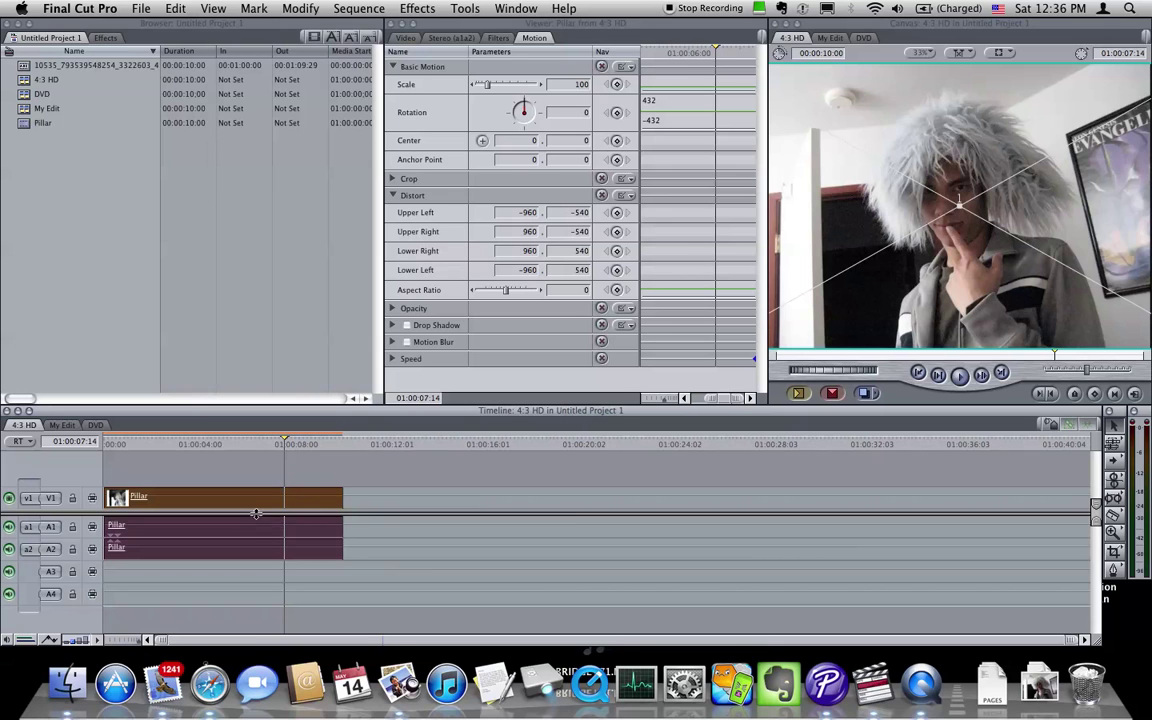
{"action": "key", "text": "F10"}
Remove the Distort attribute from both Pillar clips and their audio, then deselect them
{"action": "left_click_drag", "start_coordinate": [302, 476], "coordinate": [378, 510]}
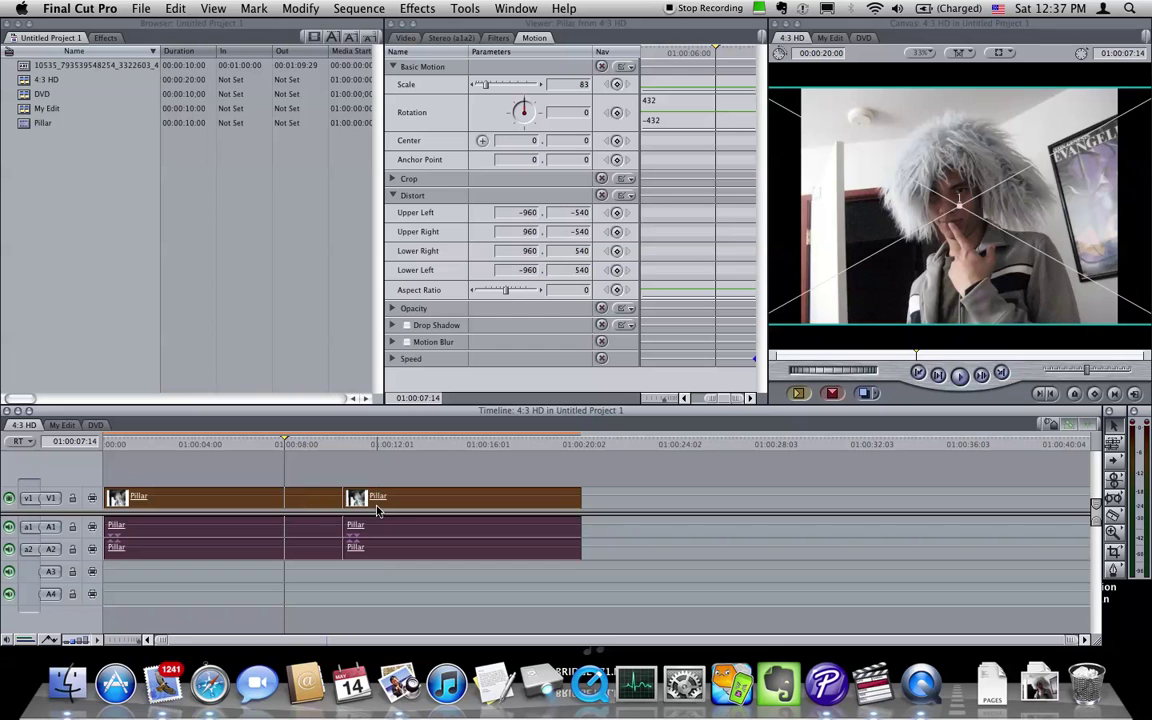
{"action": "left_click", "coordinate": [186, 8]}
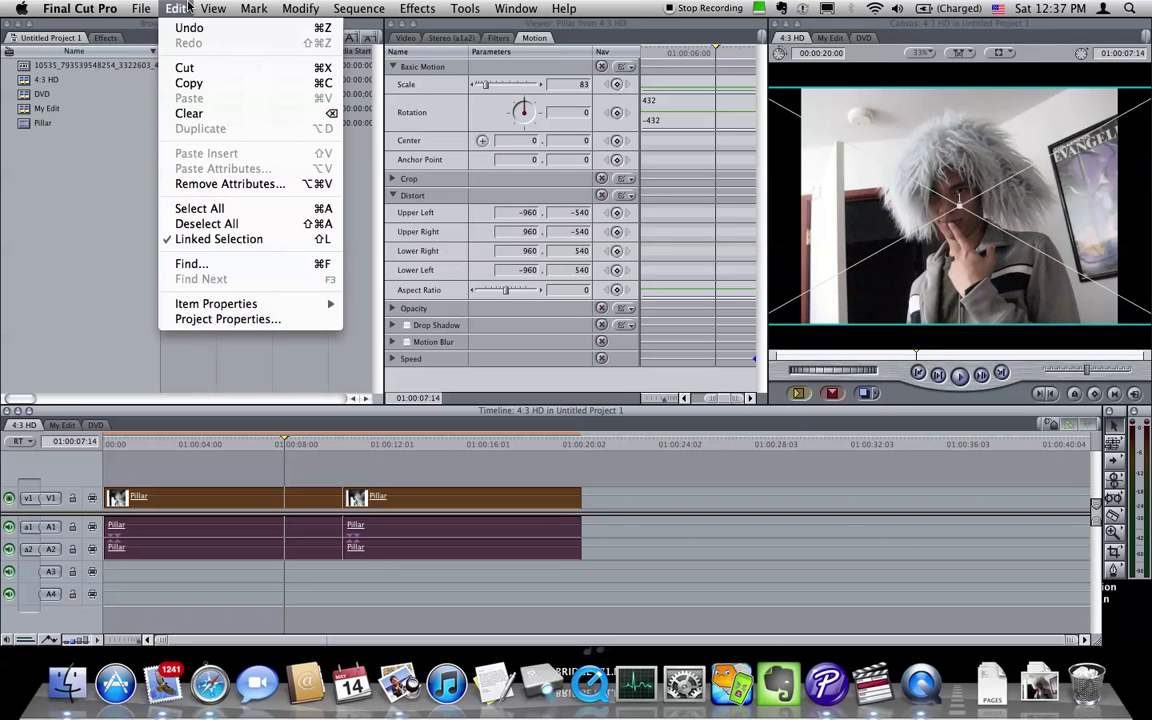
{"action": "left_click", "coordinate": [183, 188]}
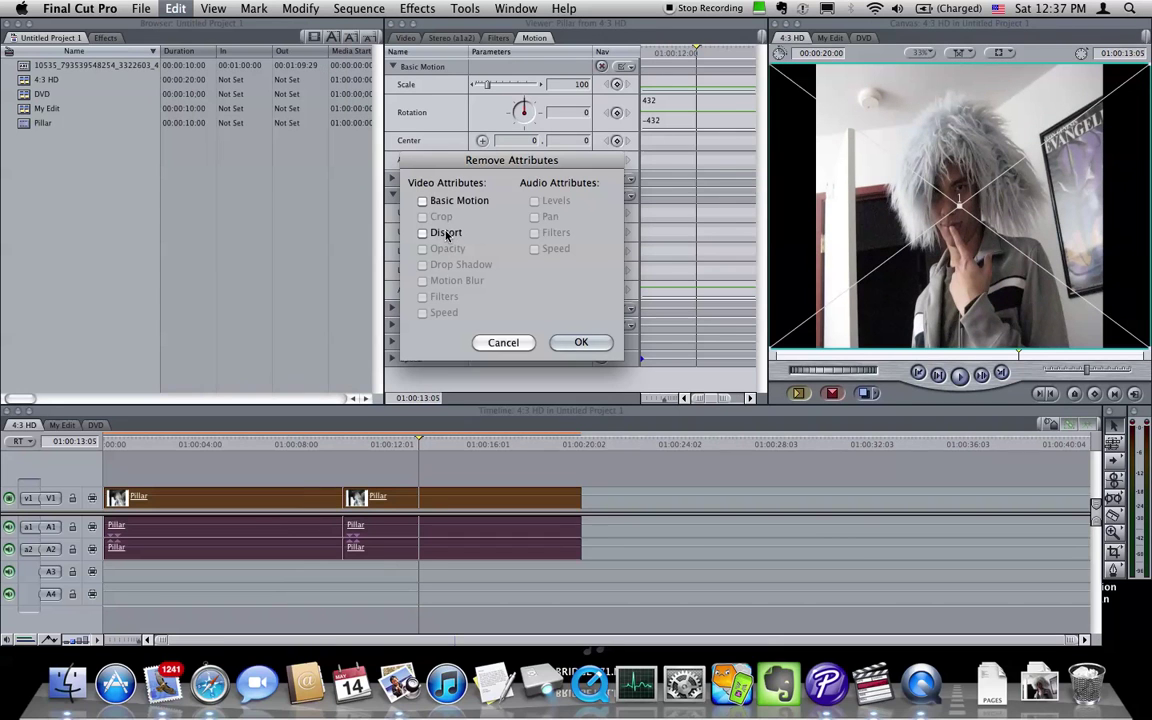
{"action": "left_click", "coordinate": [422, 232]}
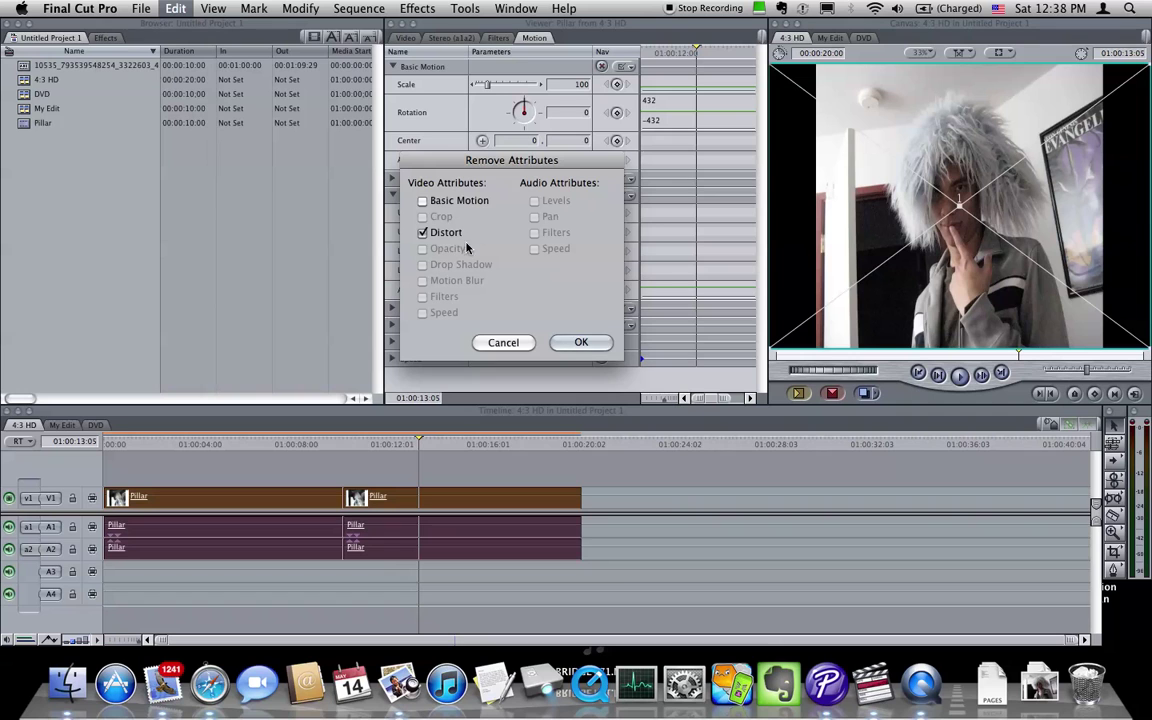
{"action": "left_click", "coordinate": [580, 343]}
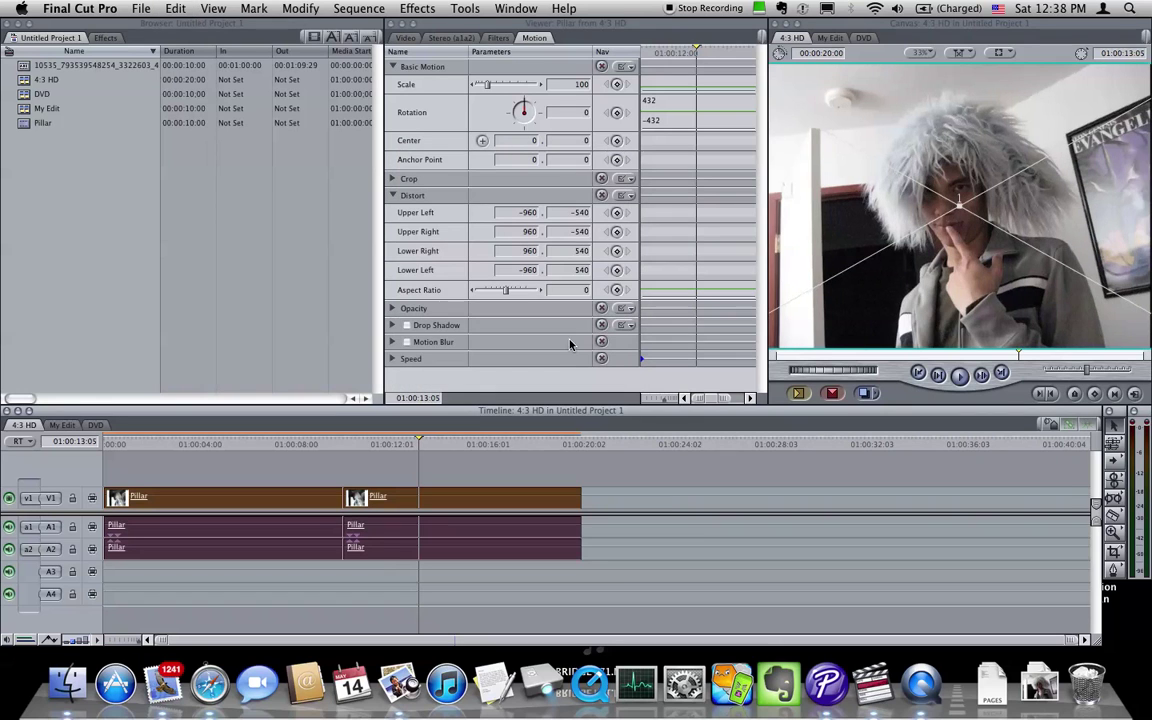
{"action": "left_click", "coordinate": [334, 479]}
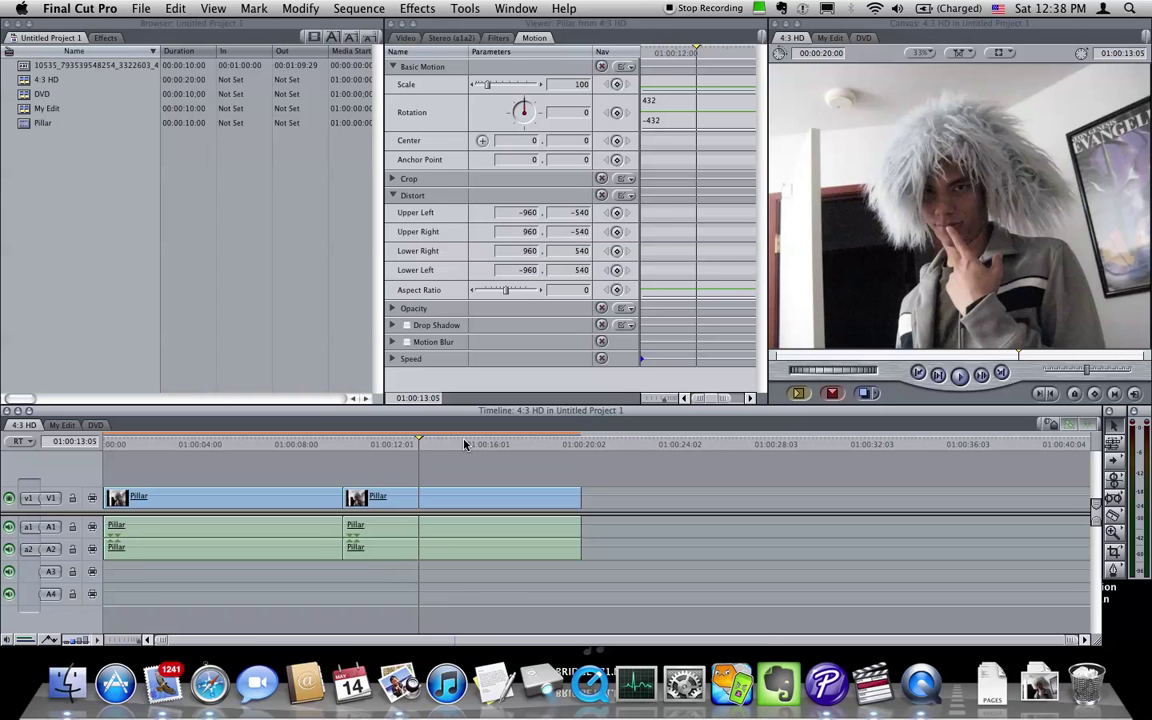
Start a QuickTime Movie export named '43 HD' on the Desktop
{"action": "left_click", "coordinate": [138, 8]}
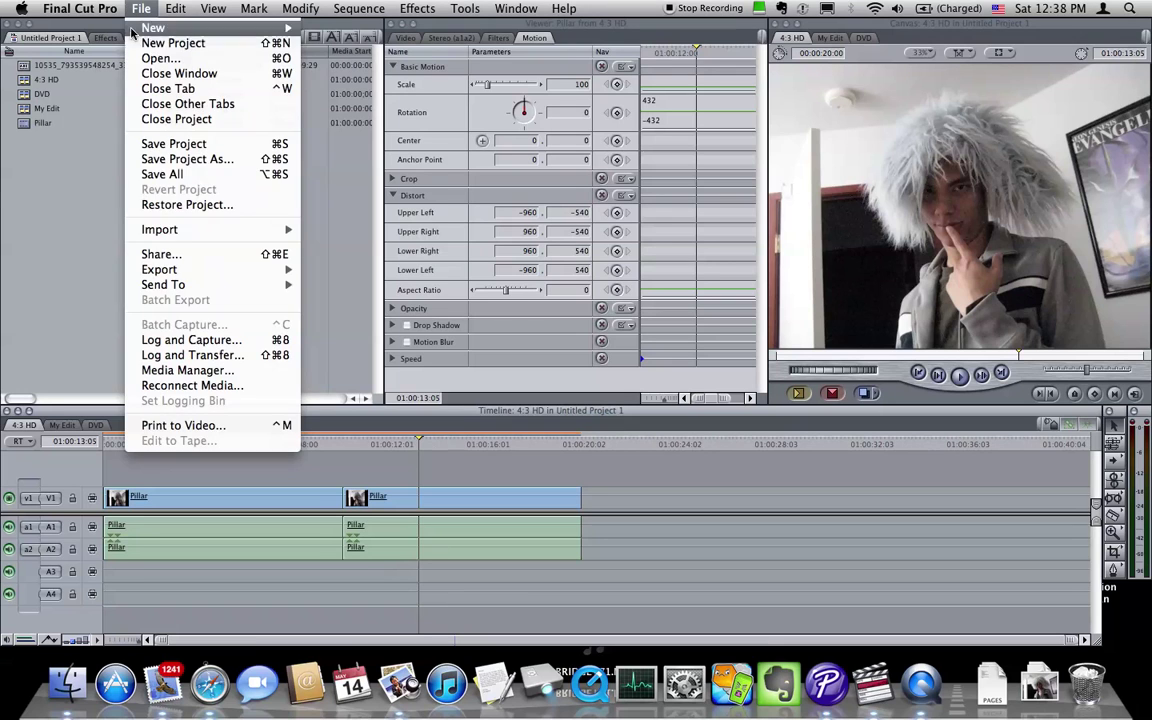
{"action": "mouse_move", "coordinate": [180, 270]}
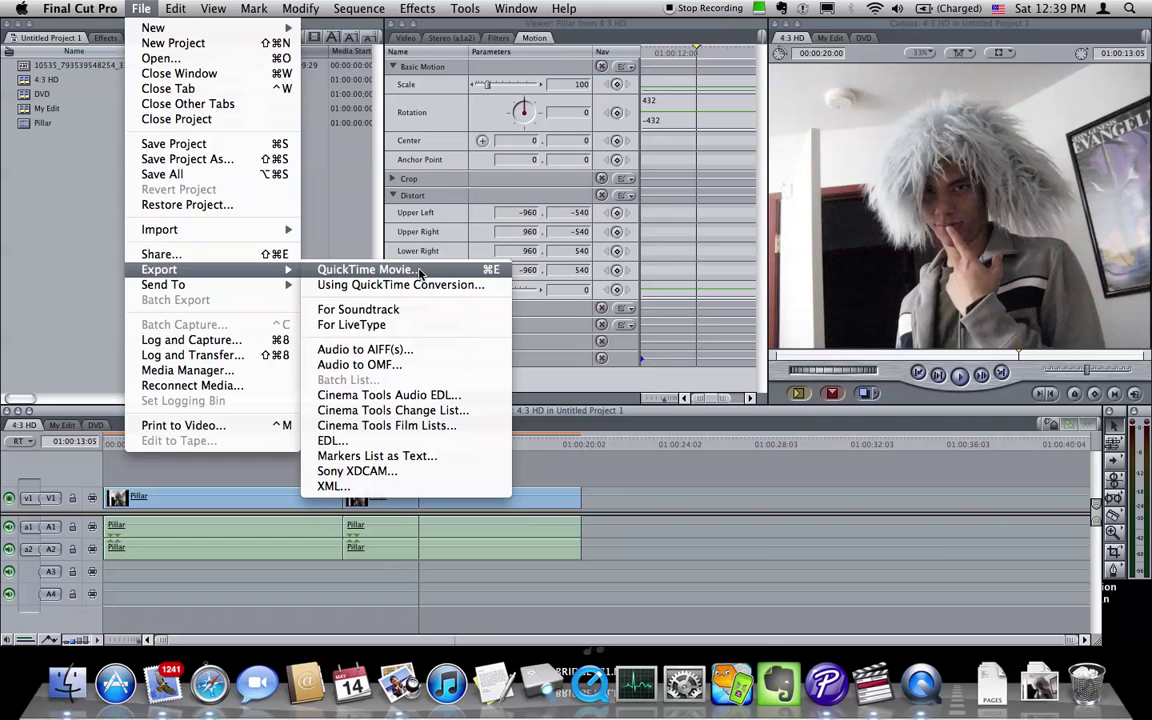
{"action": "left_click", "coordinate": [419, 271]}
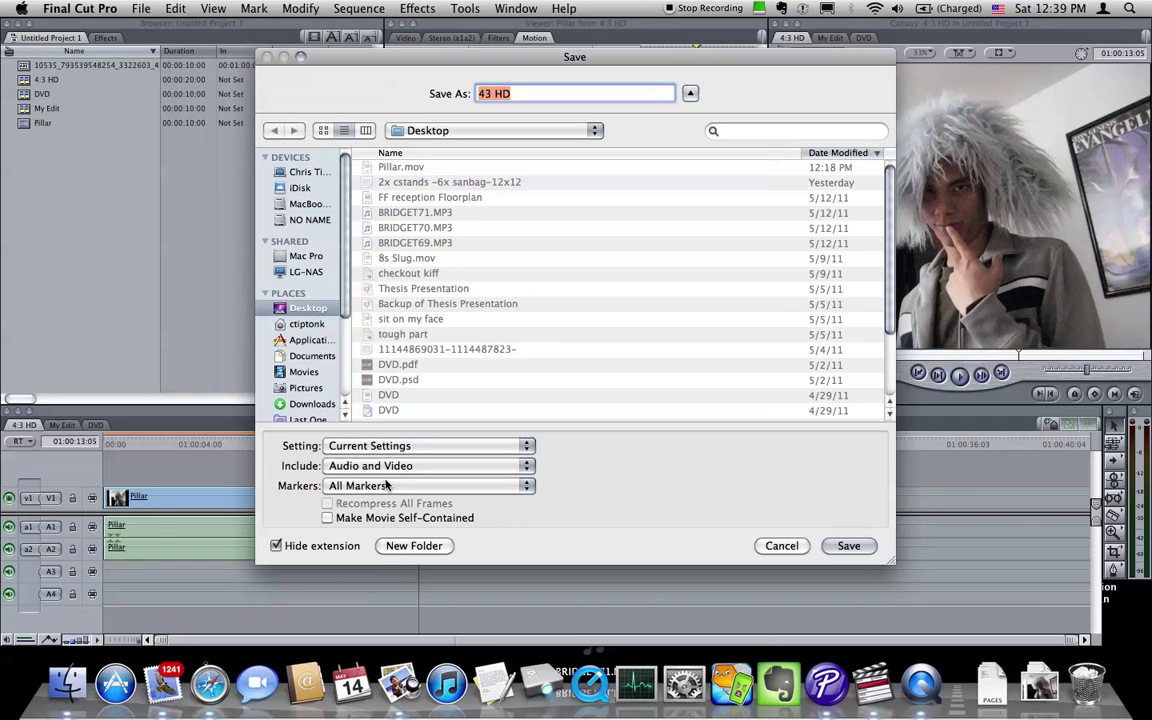
Keep All Markers in the export and make the movie self-contained
{"action": "left_click", "coordinate": [416, 486]}
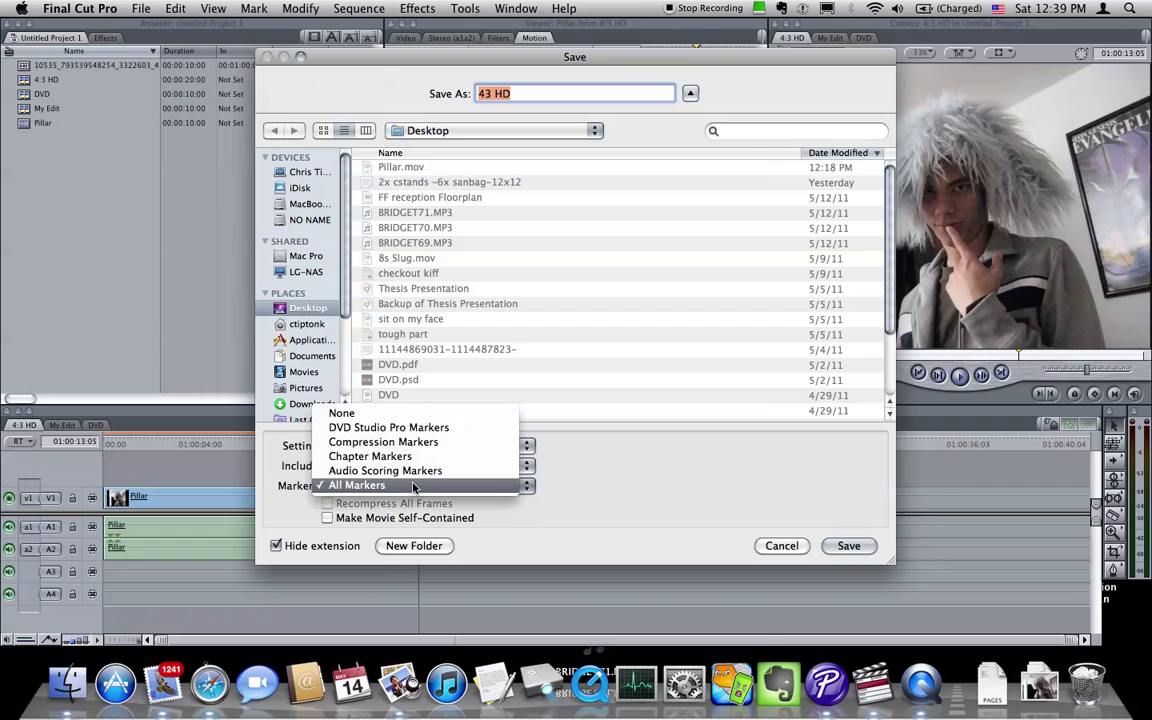
{"action": "left_click", "coordinate": [474, 486]}
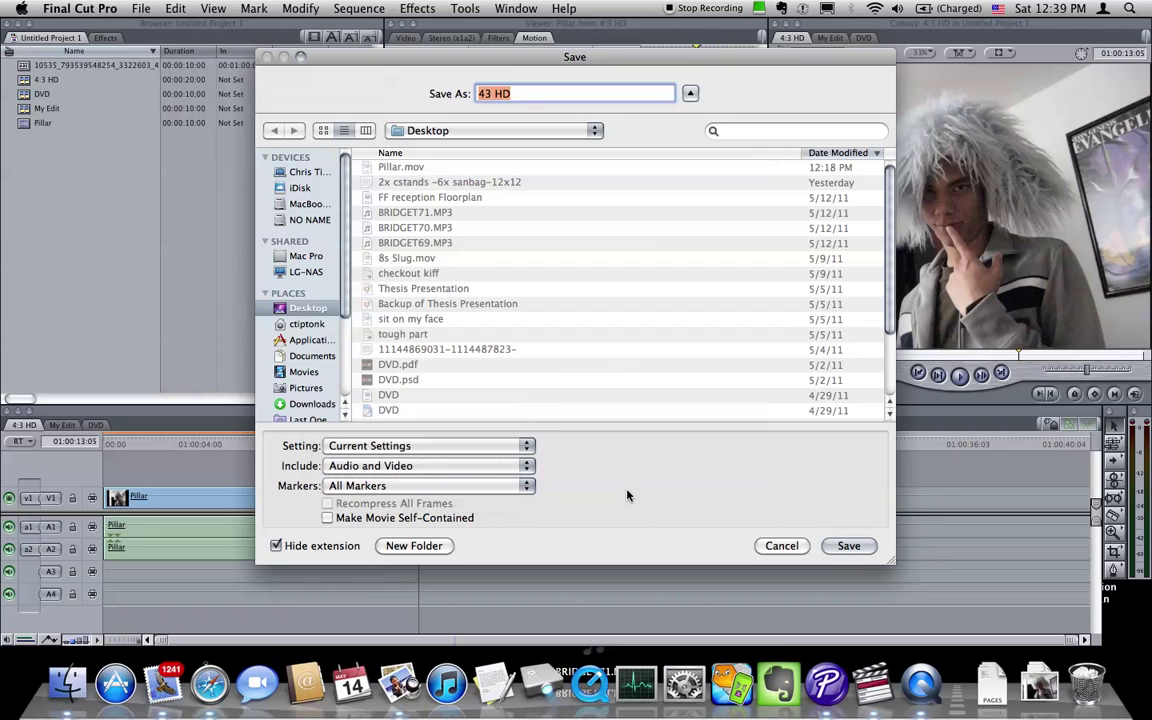
{"action": "left_click", "coordinate": [411, 488]}
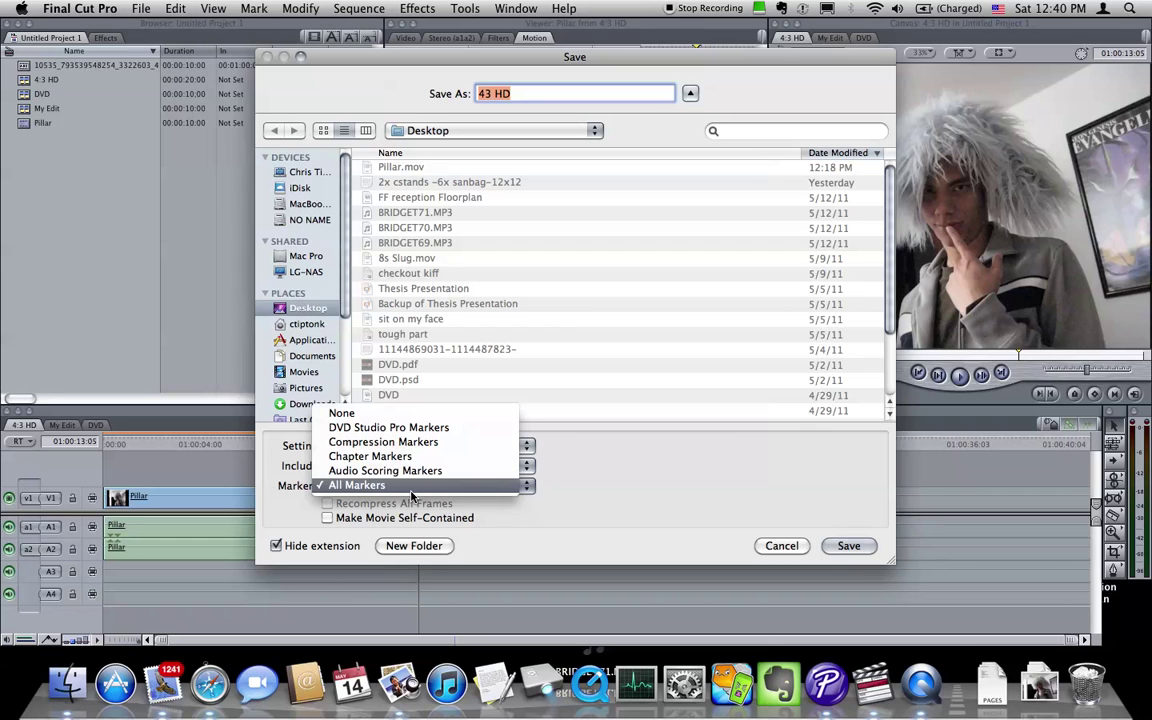
{"action": "left_click", "coordinate": [517, 502]}
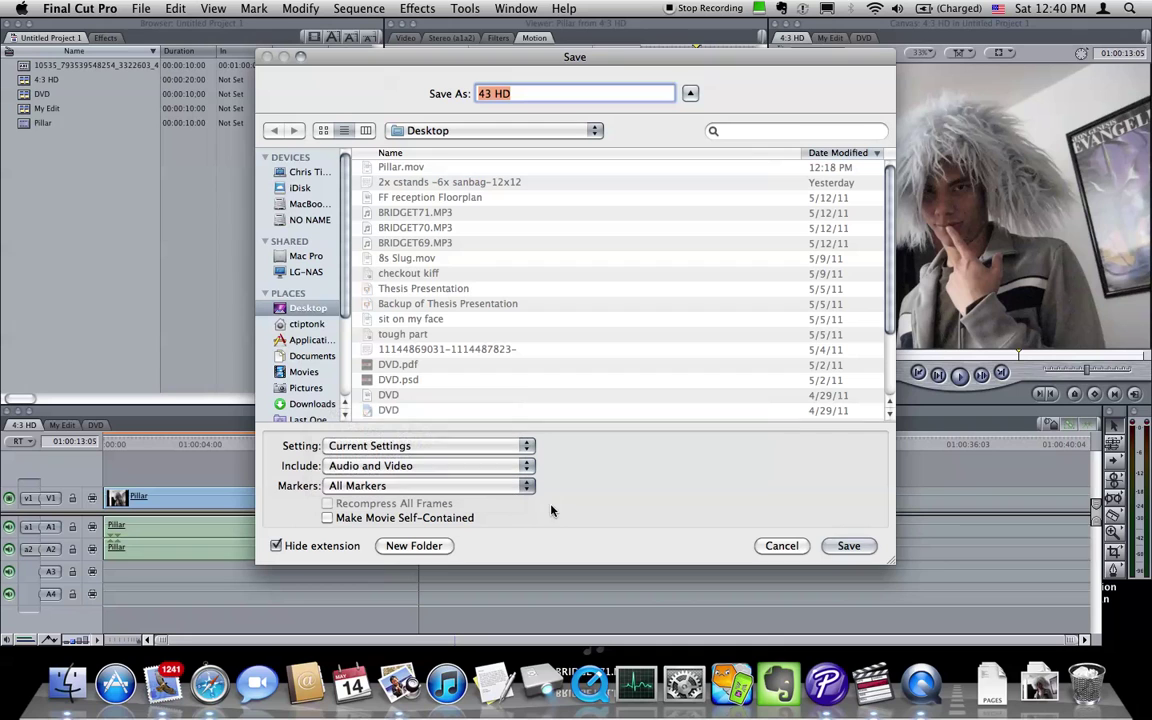
{"action": "left_click", "coordinate": [352, 519]}
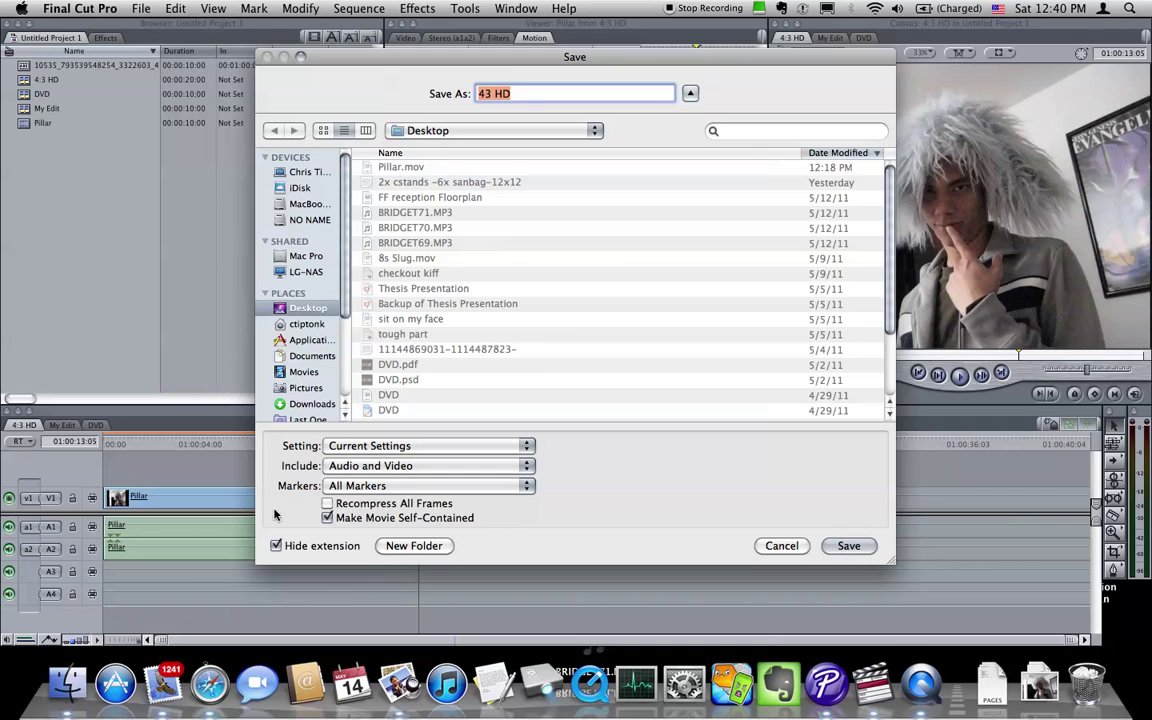
Mark the range 01:00:13:05 to 01:00:14:22 on the timeline, declining the autosave prompt
{"action": "left_click", "coordinate": [783, 545]}
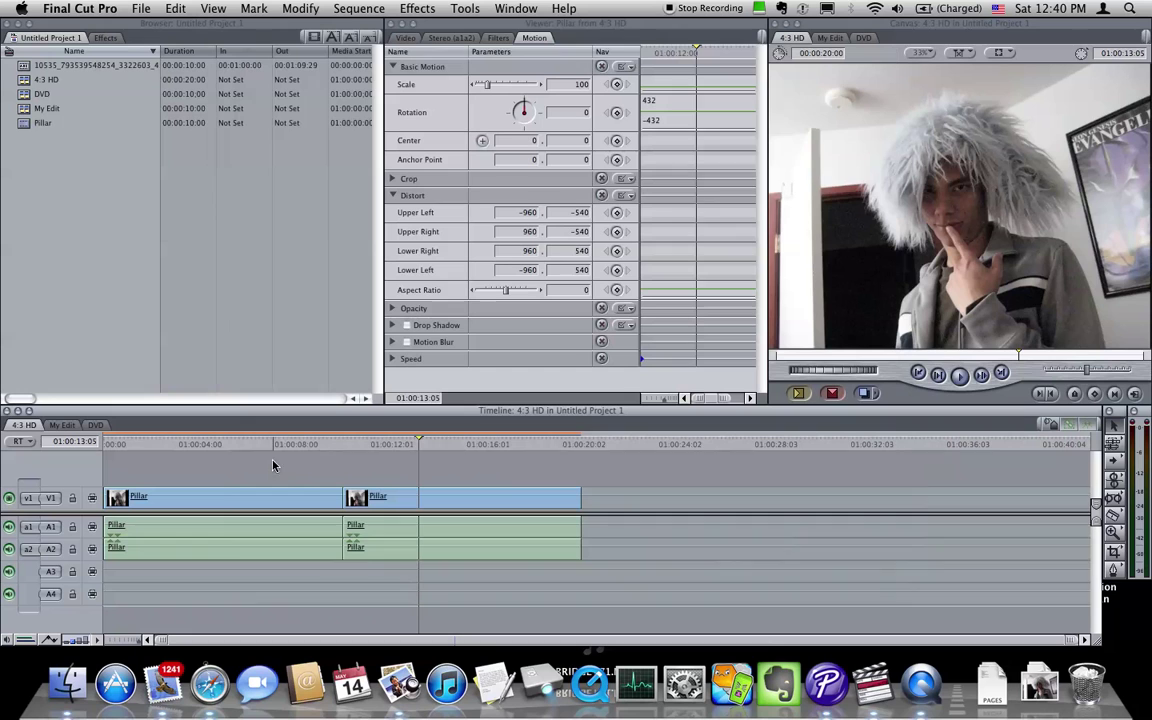
{"action": "key", "text": "i"}
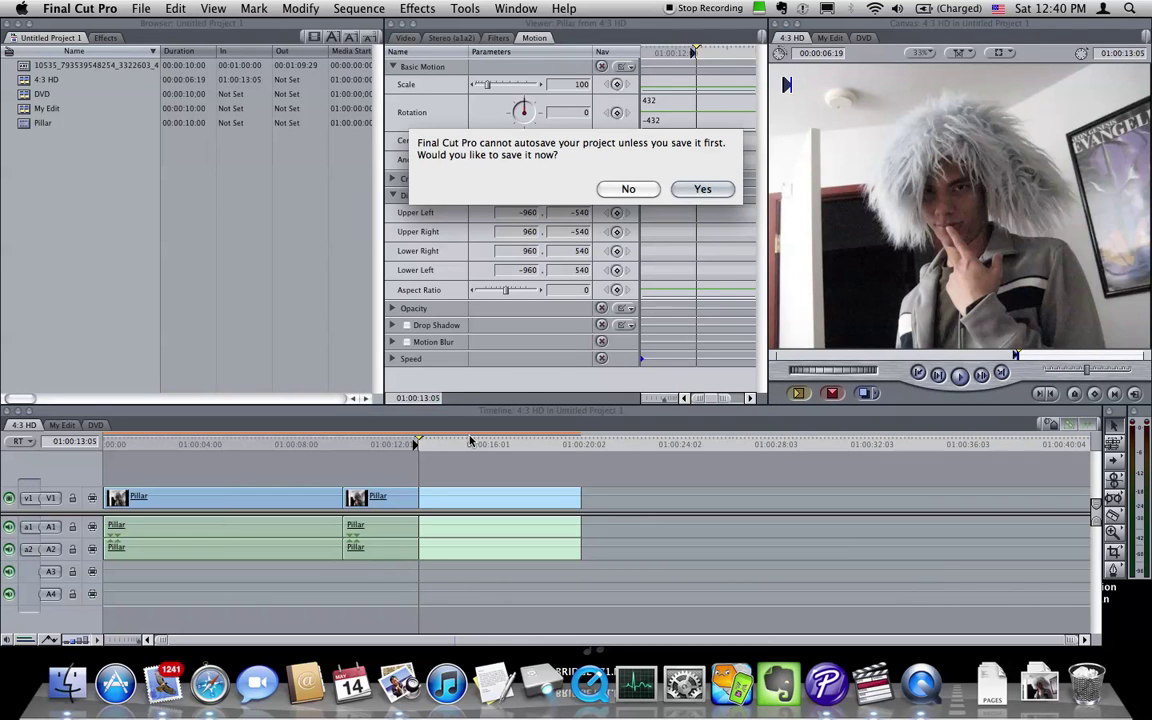
{"action": "left_click", "coordinate": [628, 189]}
{"action": "left_click", "coordinate": [461, 444]}
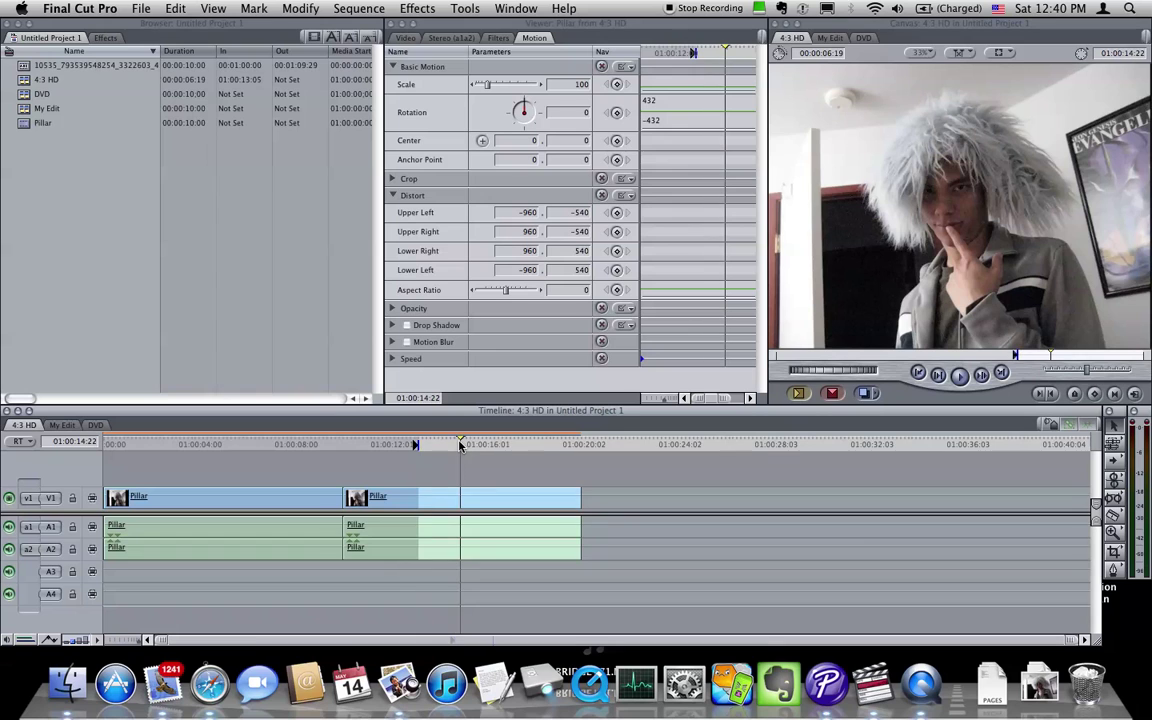
{"action": "key", "text": "o"}
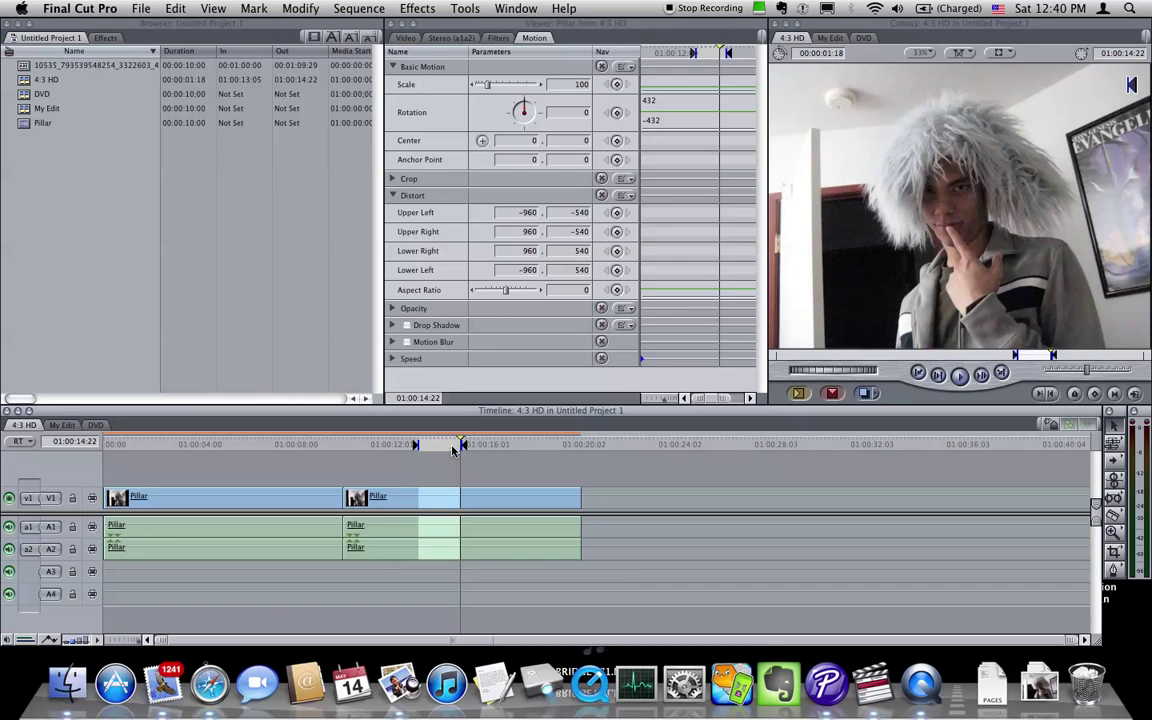
{"action": "left_click", "coordinate": [453, 447]}
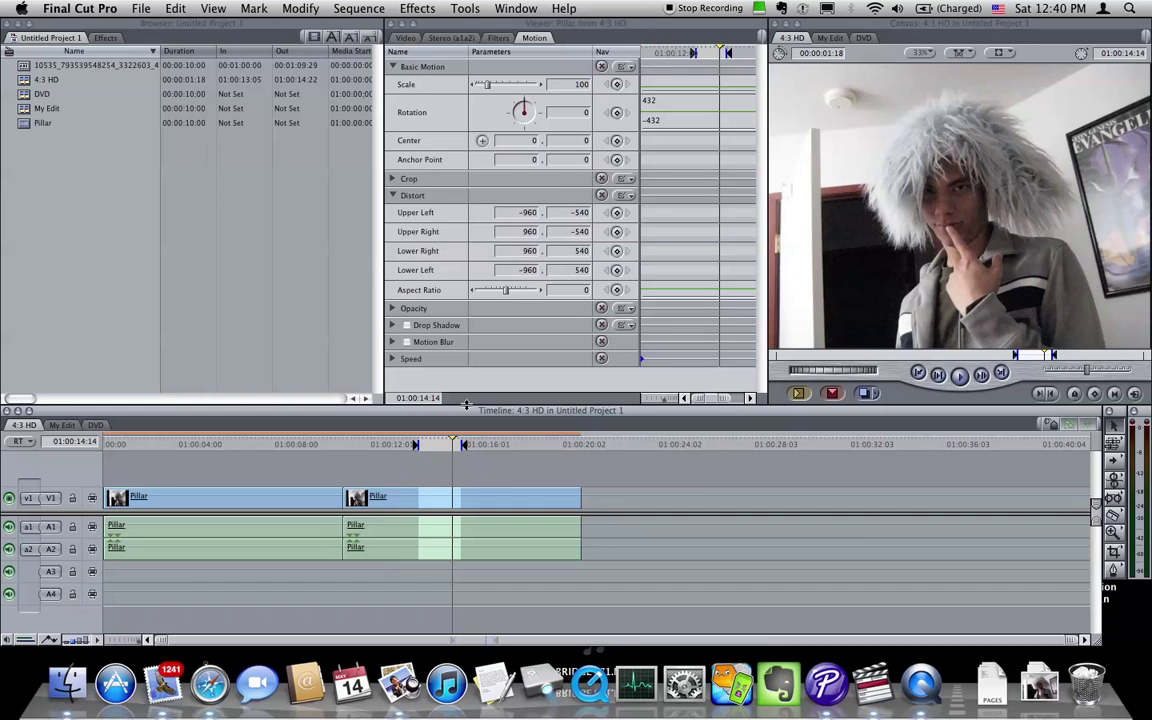
Export the marked range as a self-contained QuickTime movie named 43 HD on the Desktop
{"action": "left_click", "coordinate": [138, 8]}
{"action": "mouse_move", "coordinate": [196, 267]}
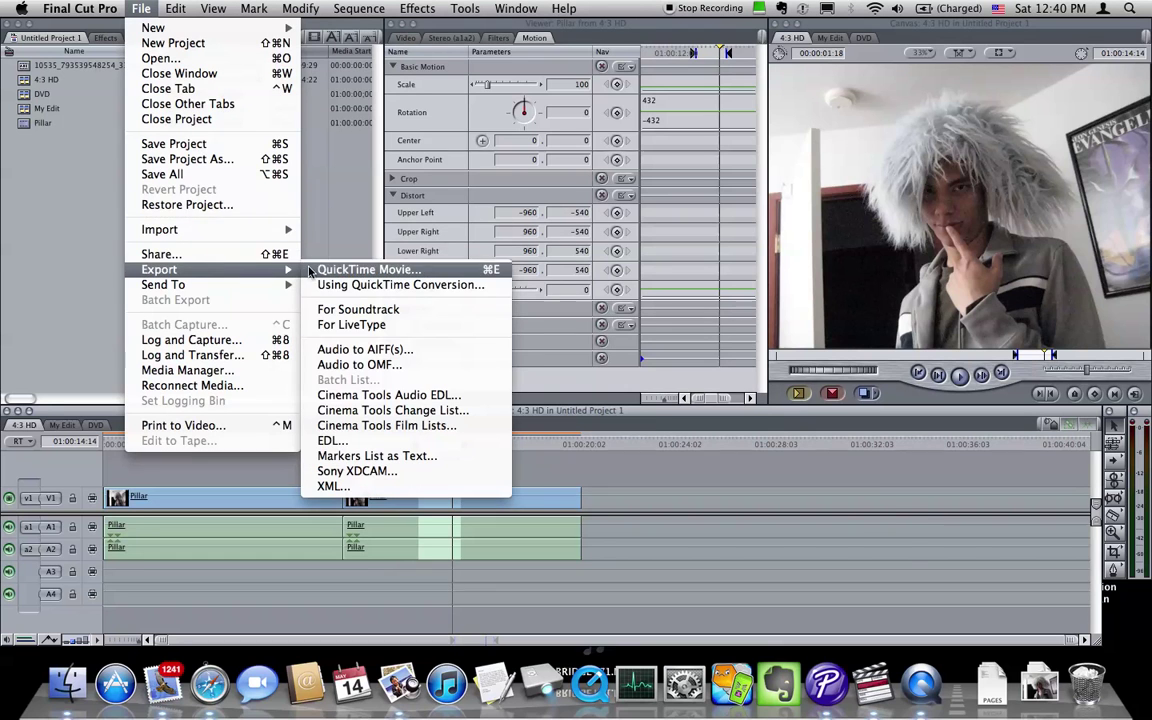
{"action": "left_click", "coordinate": [285, 267]}
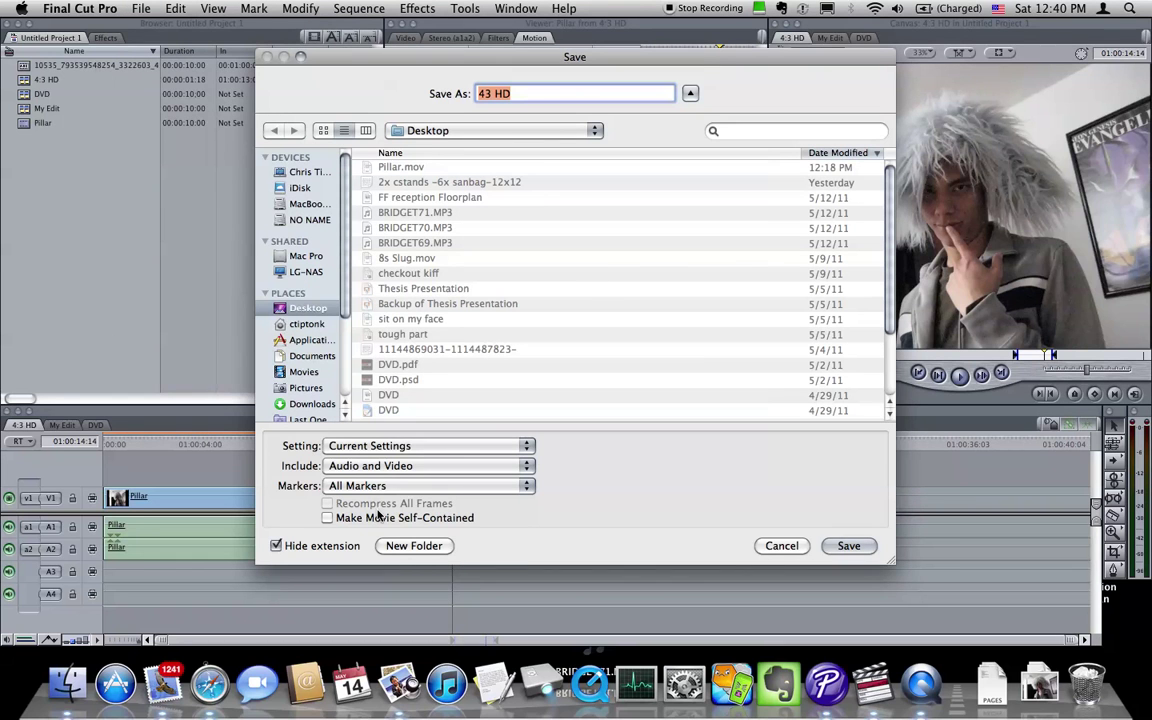
{"action": "left_click", "coordinate": [328, 517]}
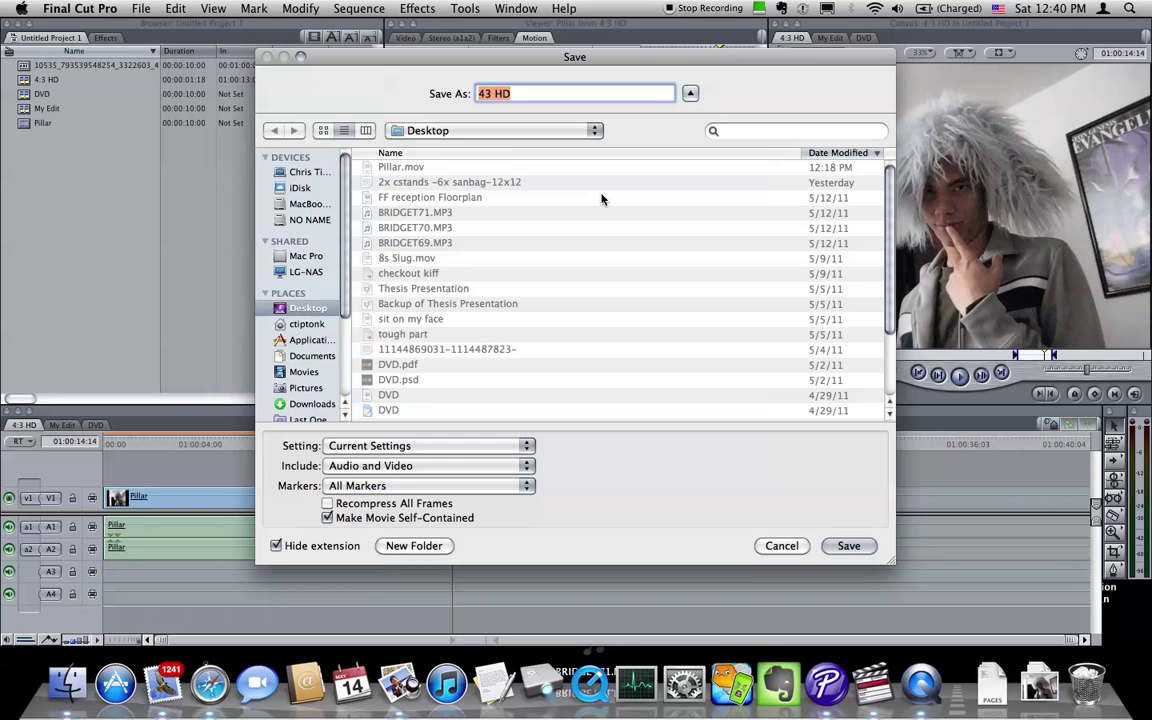
{"action": "left_click", "coordinate": [850, 546]}
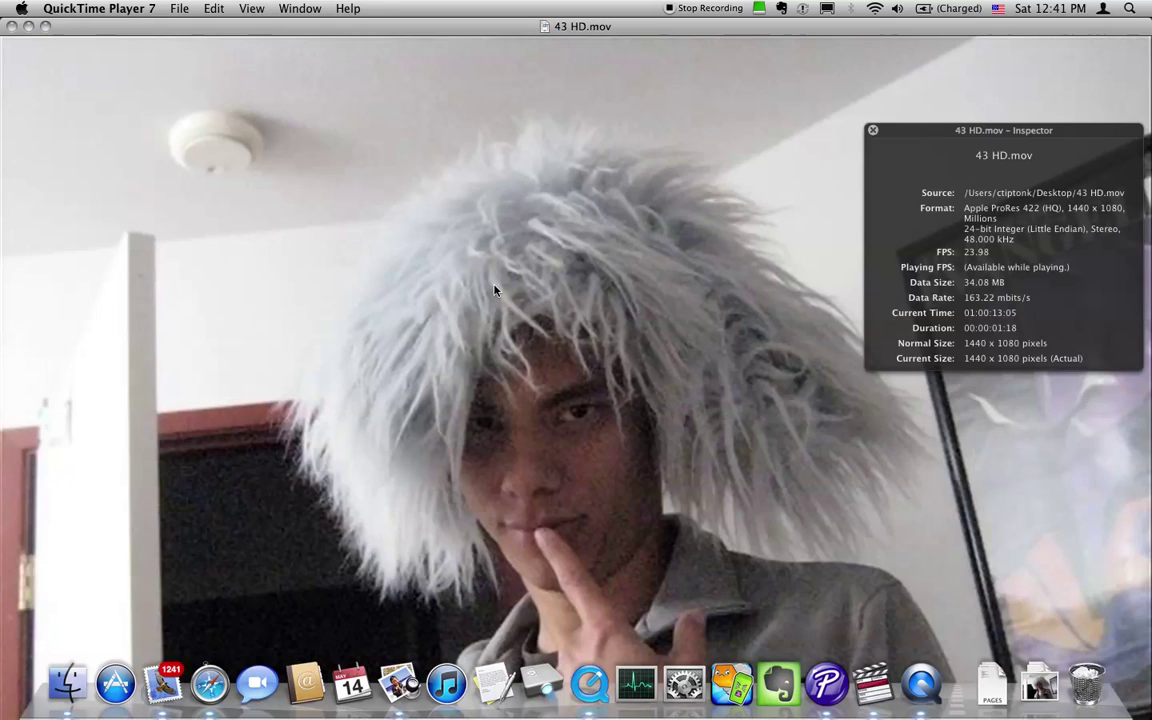
Fit and zoom the 43 HD.mov window, hide other apps, place the Movie Inspector over it, and play
{"action": "key", "text": "super+3"}
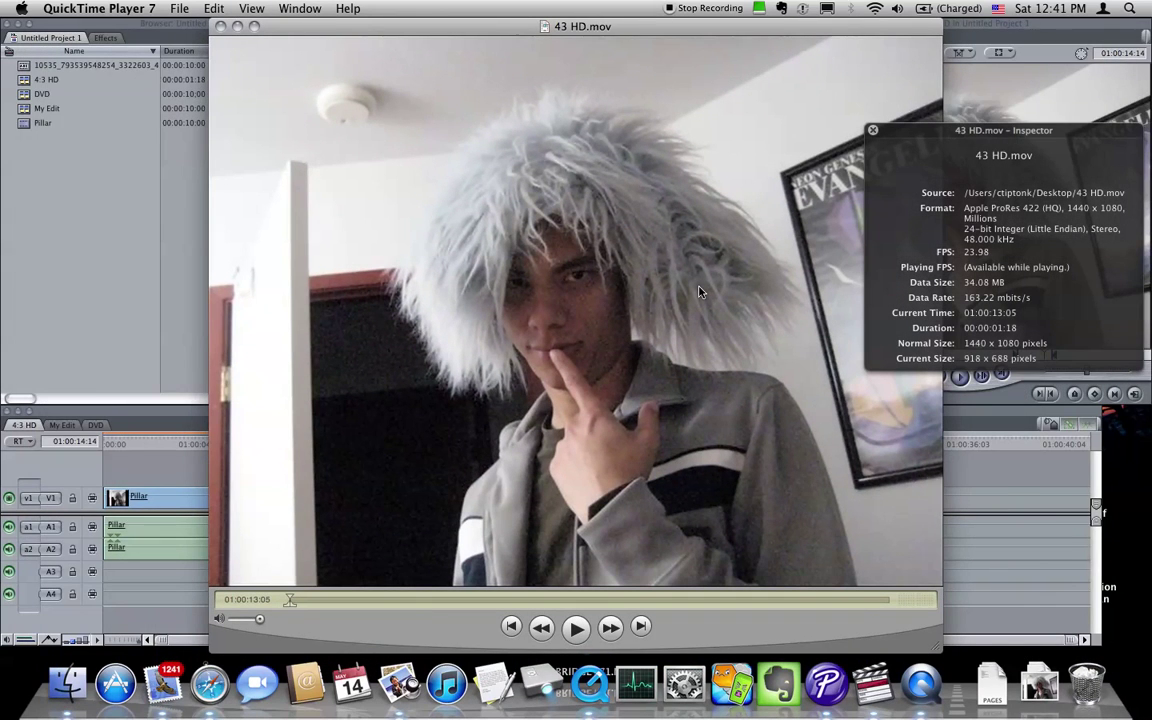
{"action": "key", "text": "super+alt+h"}
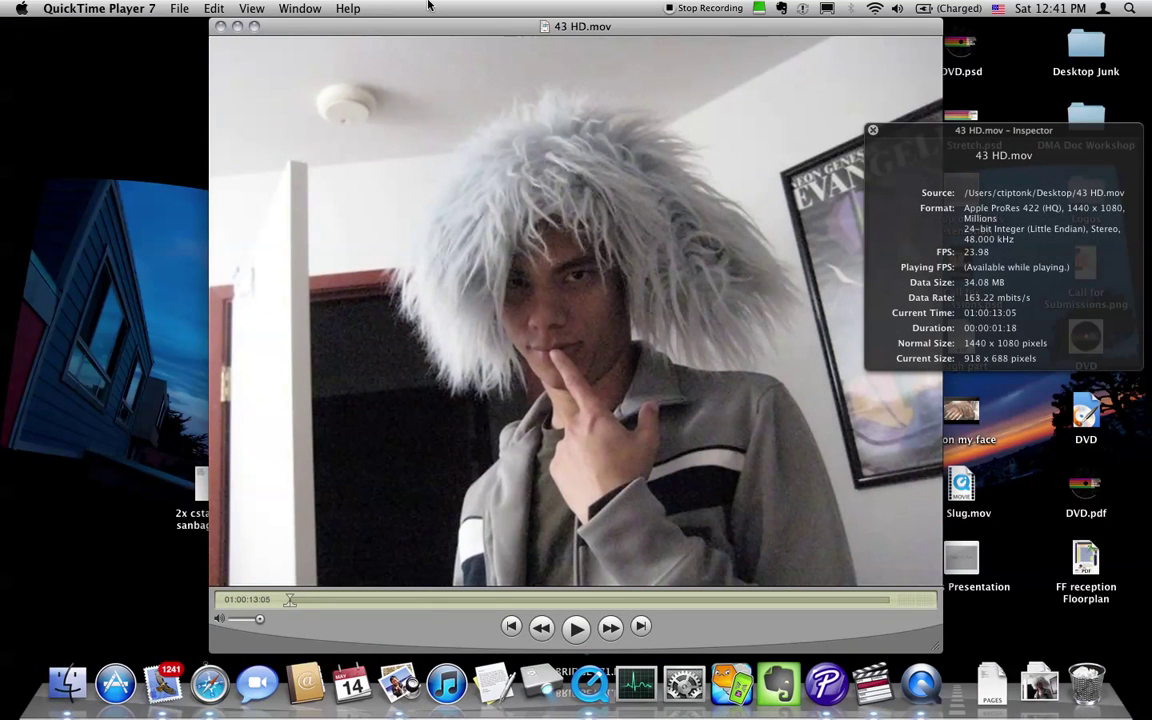
{"action": "left_click", "coordinate": [302, 8]}
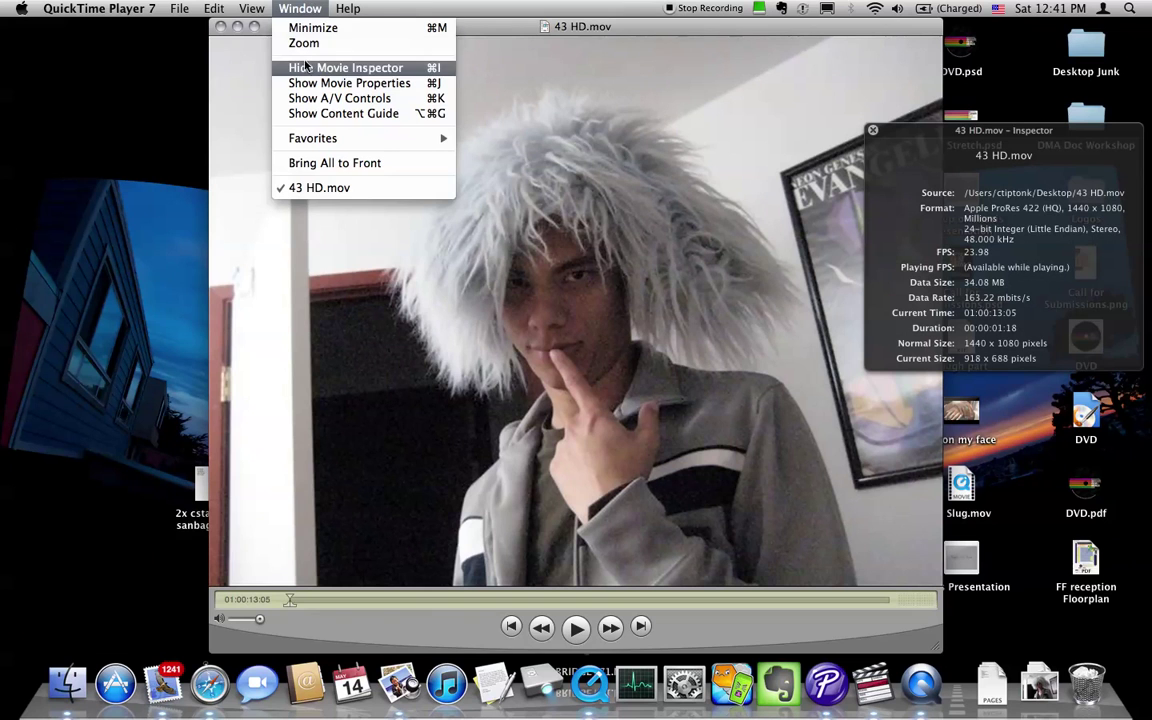
{"action": "left_click", "coordinate": [306, 43]}
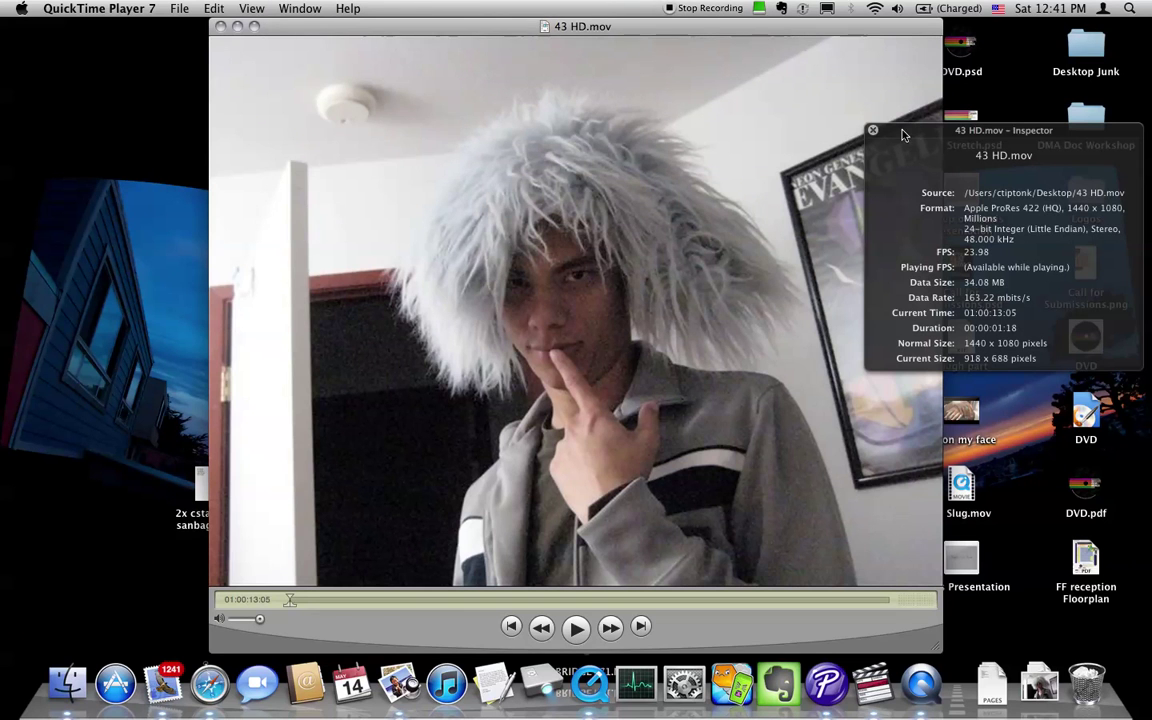
{"action": "left_click_drag", "start_coordinate": [903, 134], "coordinate": [631, 330]}
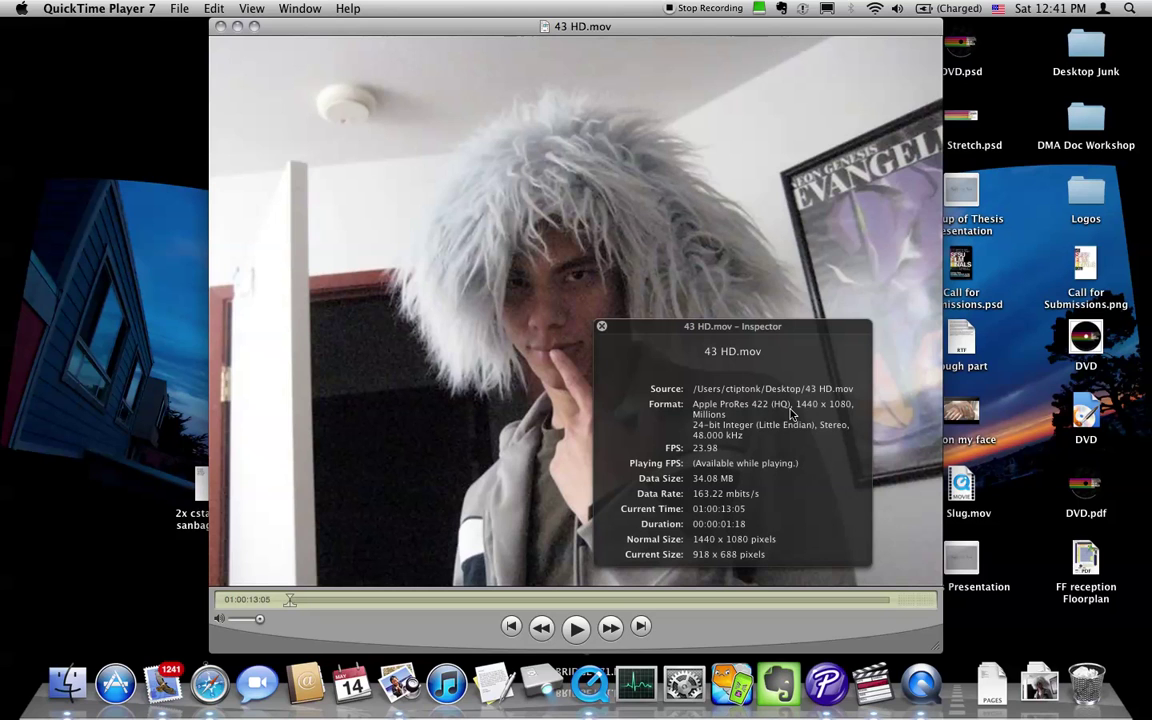
{"action": "left_click", "coordinate": [575, 628]}
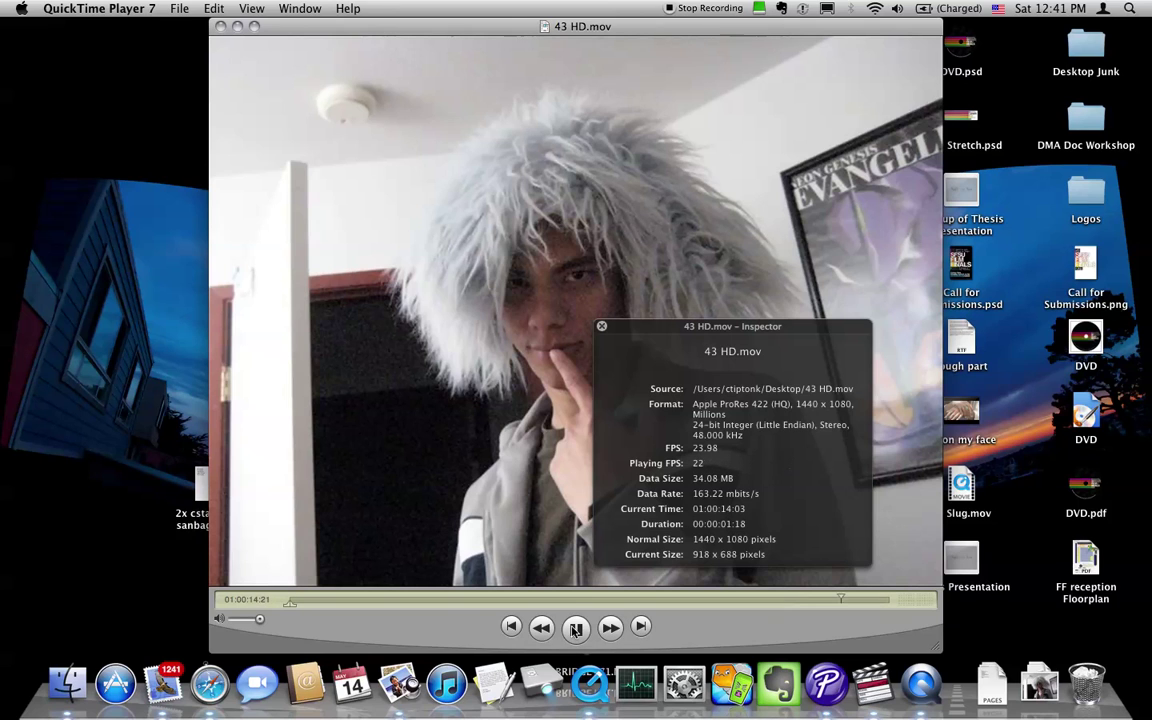